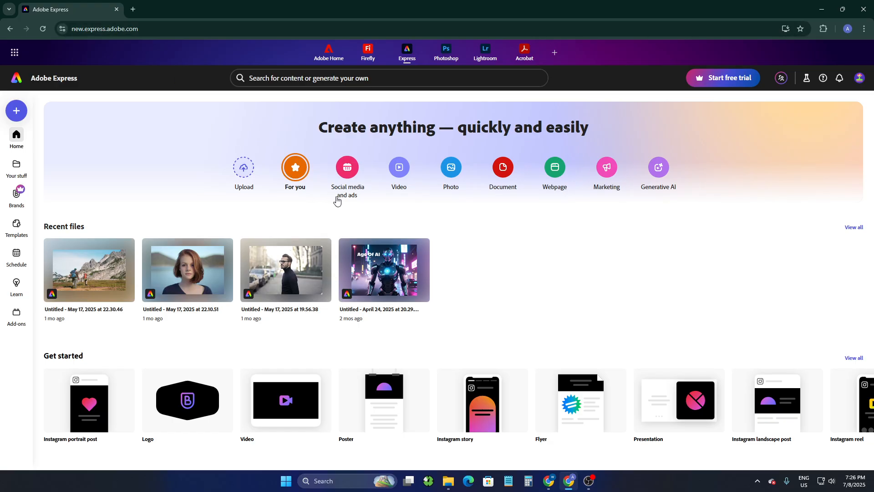
- Check the upload option, dismiss it, and look over the formats in the Social media and ads category
left_click(244, 167)
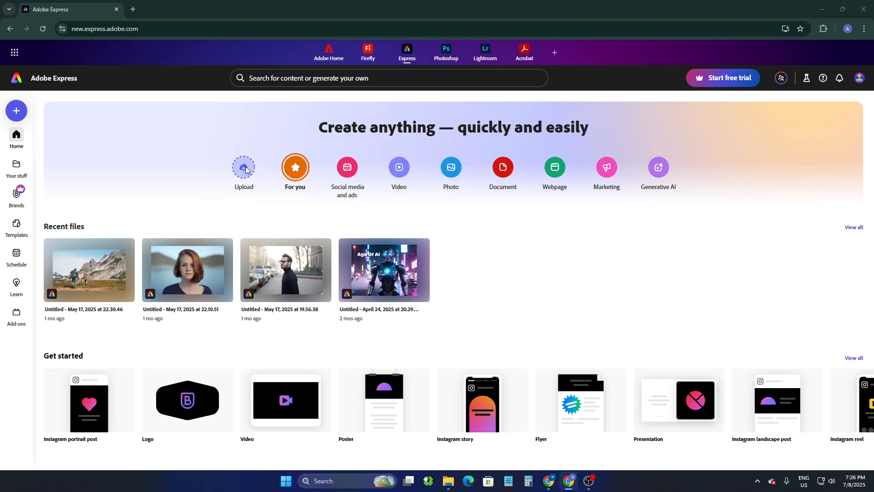
left_click(578, 117)
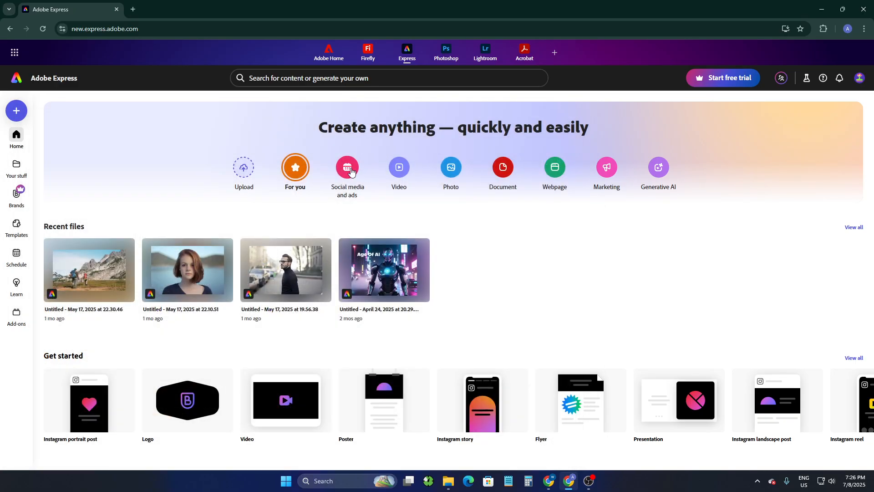
left_click(348, 169)
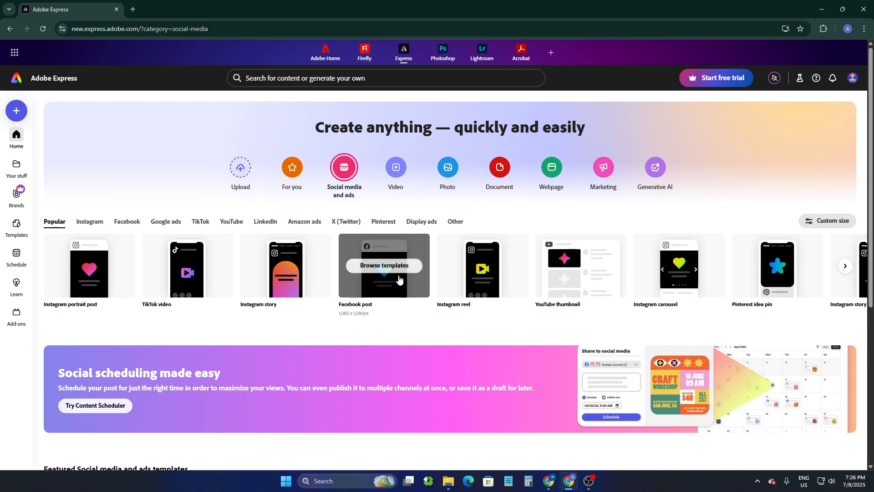
scroll(400, 273, "down", 1)
scroll(339, 221, "up", 1)
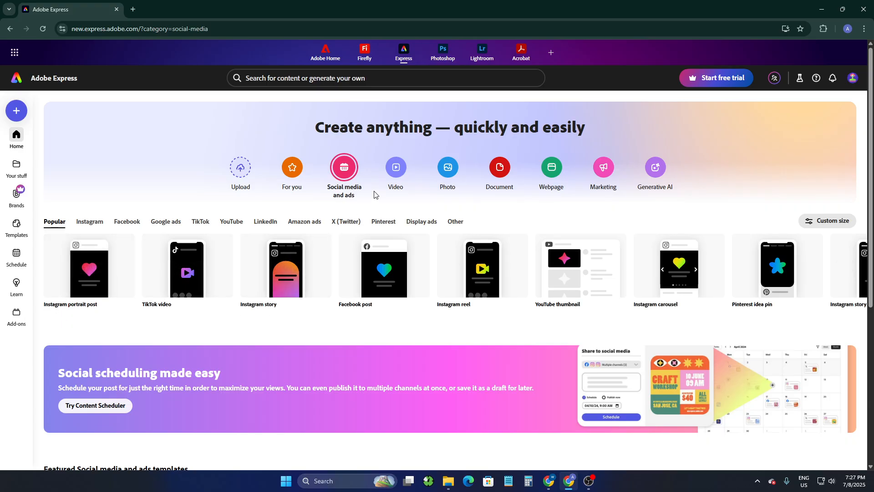
- Show the Video category and examine its quick actions, formats, featured templates and stock videos
left_click(395, 167)
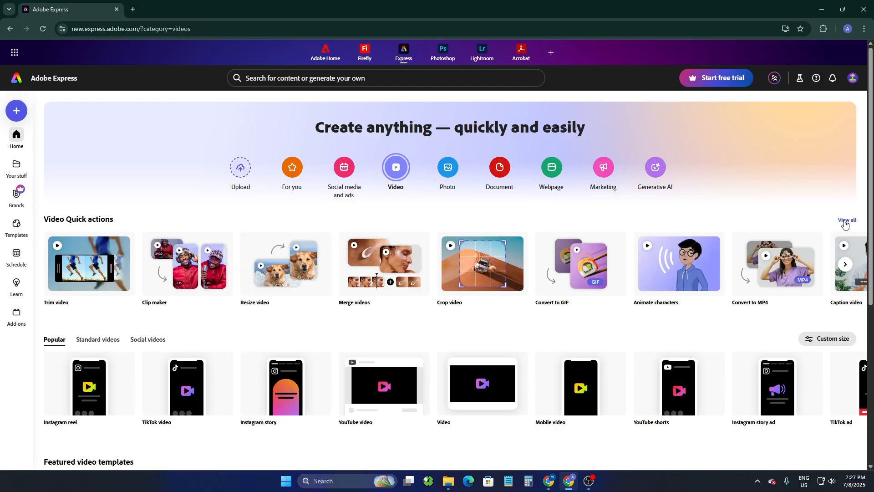
scroll(255, 283, "down", 2)
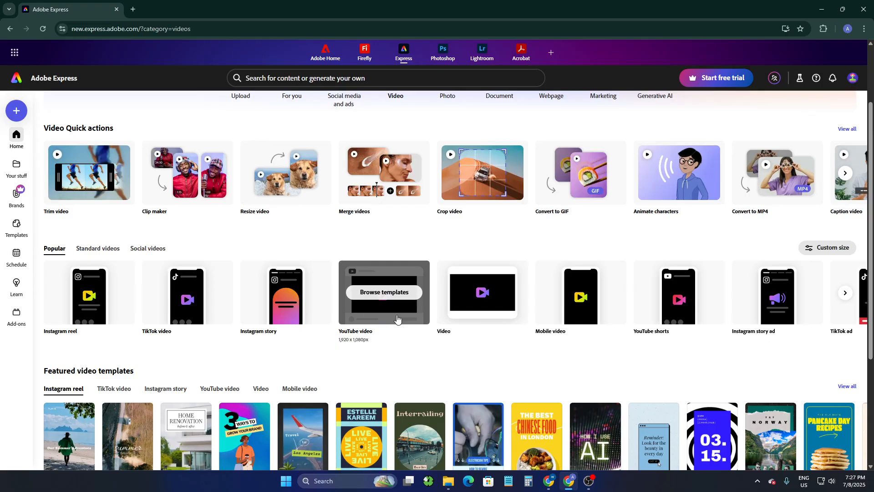
scroll(397, 319, "down", 3)
scroll(397, 317, "up", 3)
scroll(397, 315, "down", 3)
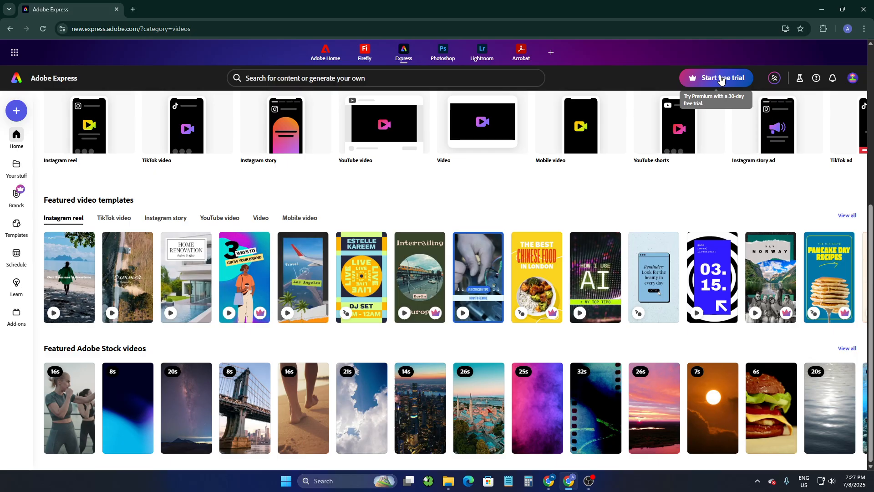
scroll(616, 166, "up", 6)
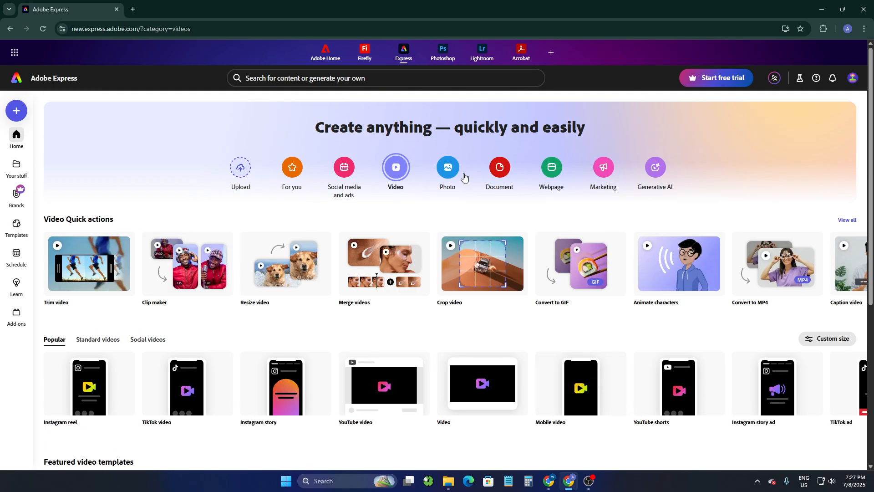
- Show the Photo category and examine its quick actions, formats, image generation, object insertion, featured templates and stock photos
left_click(455, 173)
scroll(348, 282, "down", 6)
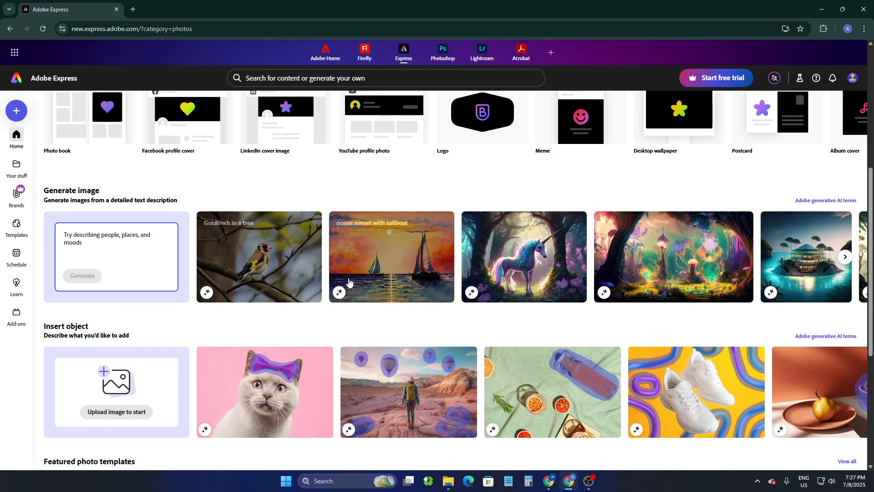
scroll(349, 282, "up", 5)
scroll(306, 314, "down", 4)
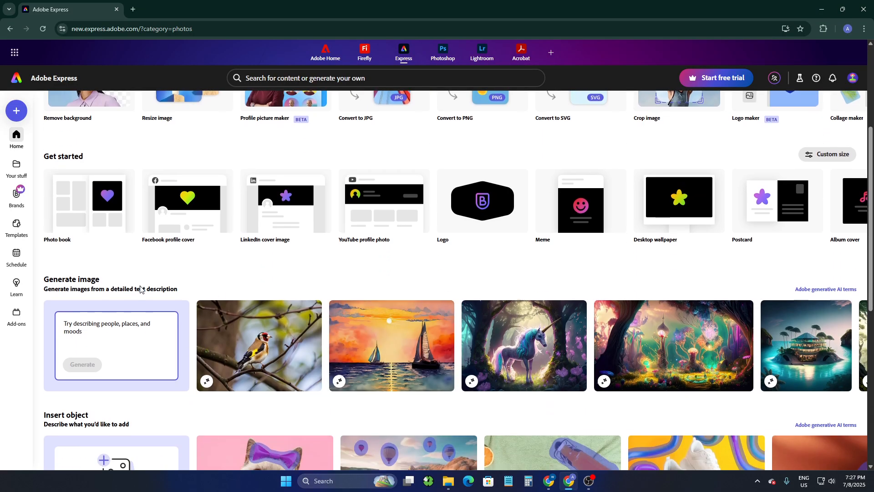
scroll(141, 289, "down", 6)
scroll(382, 273, "up", 12)
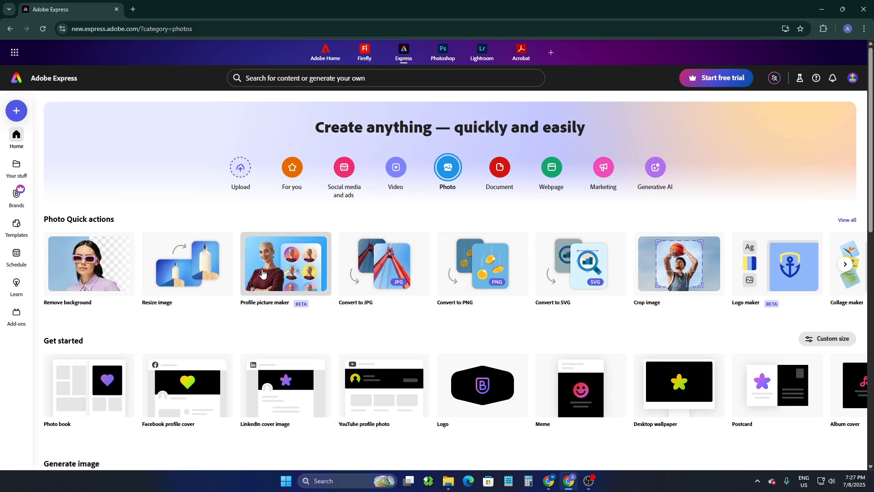
scroll(91, 364, "down", 2)
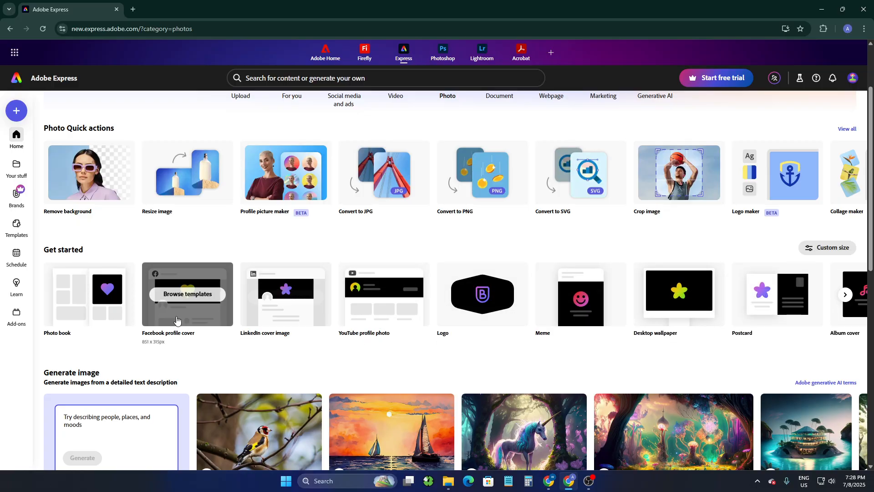
scroll(178, 318, "down", 1)
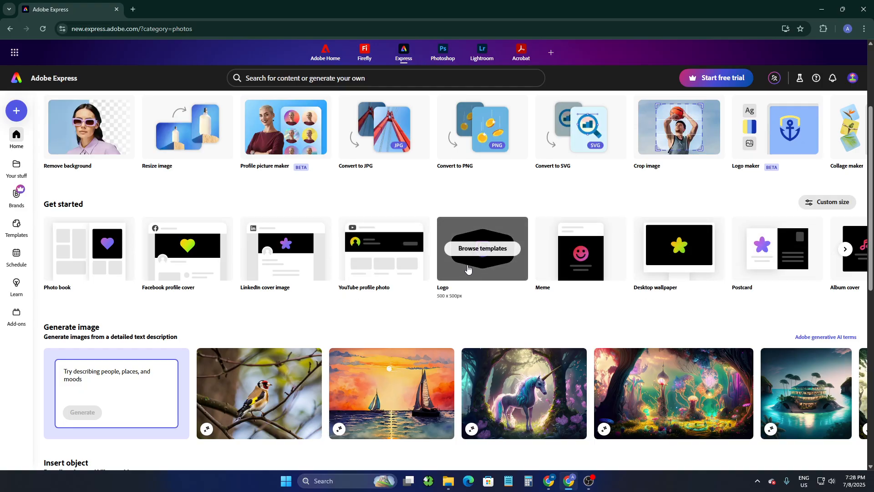
scroll(484, 274, "down", 7)
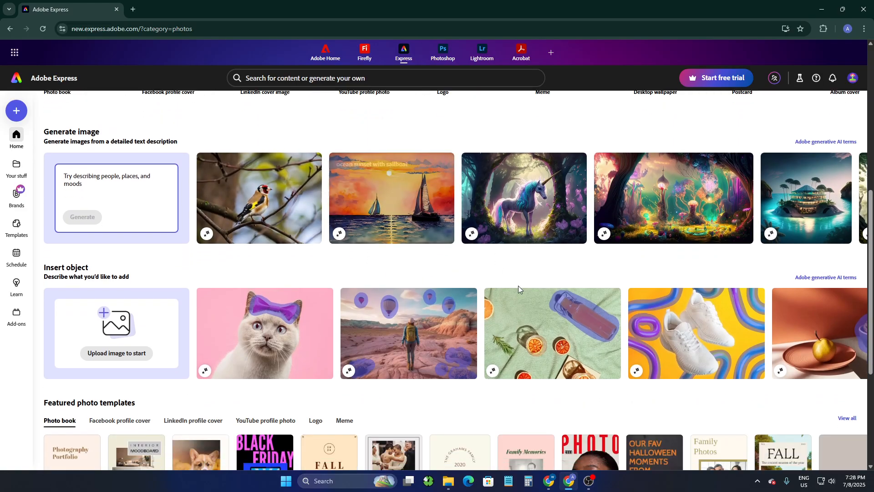
scroll(403, 258, "down", 2)
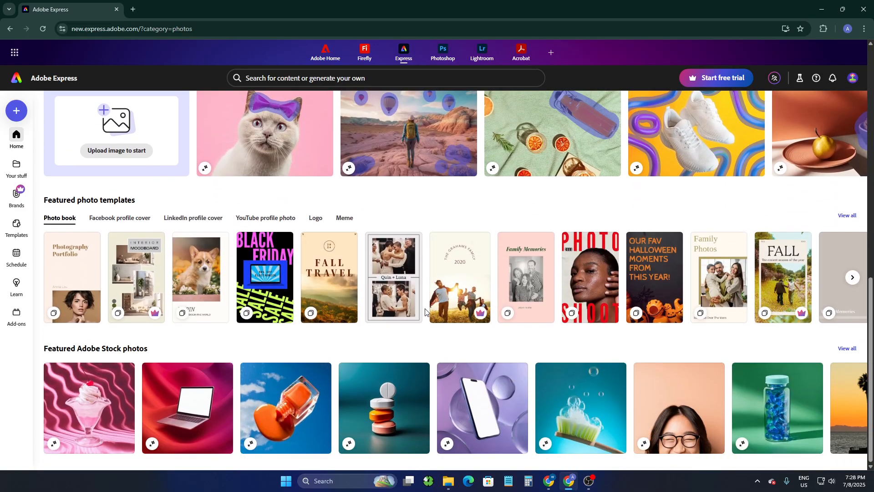
scroll(440, 299, "up", 8)
scroll(440, 299, "up", 3)
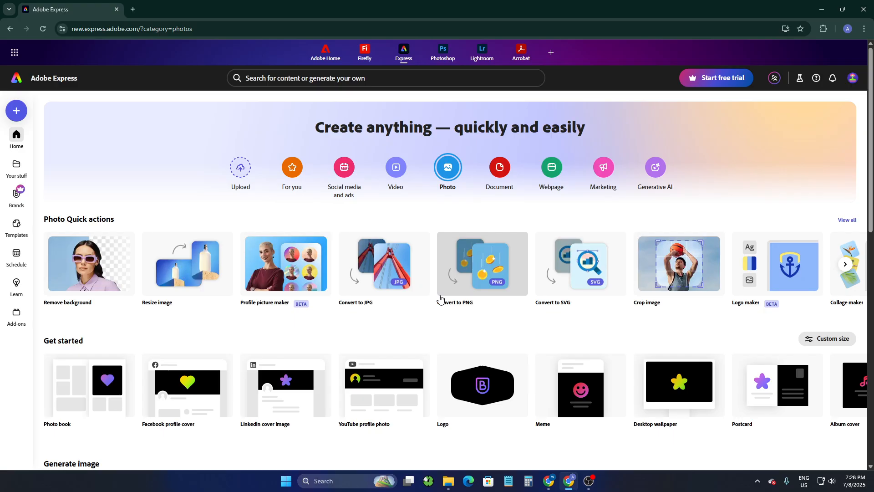
- Go through the Document, Webpage and Marketing categories and look over the marketing formats and featured templates
left_click(498, 174)
left_click(555, 175)
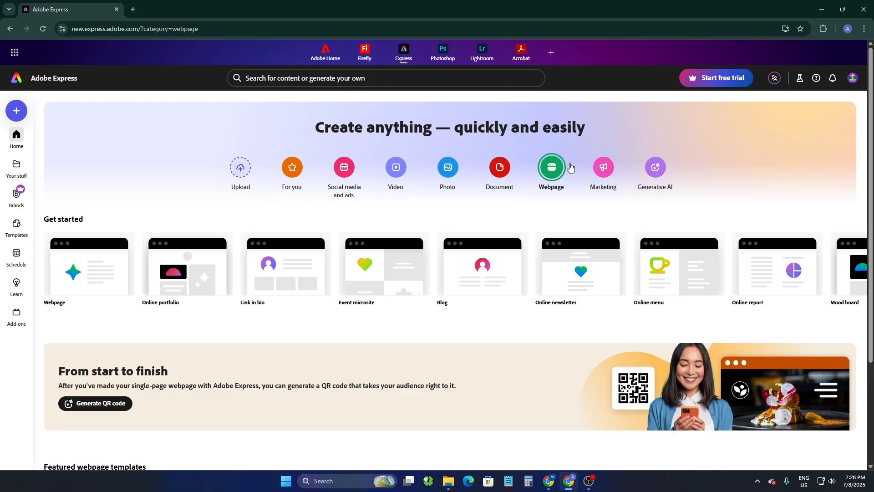
left_click(602, 174)
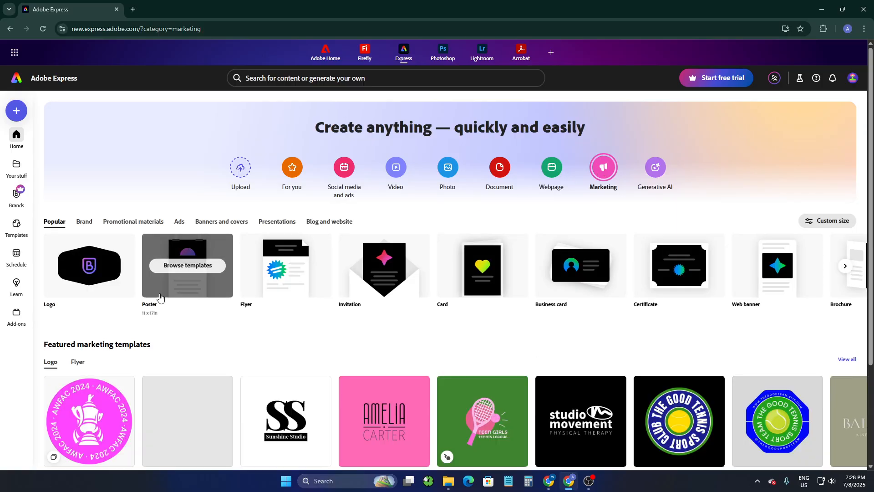
scroll(236, 347, "down", 3)
scroll(236, 347, "up", 3)
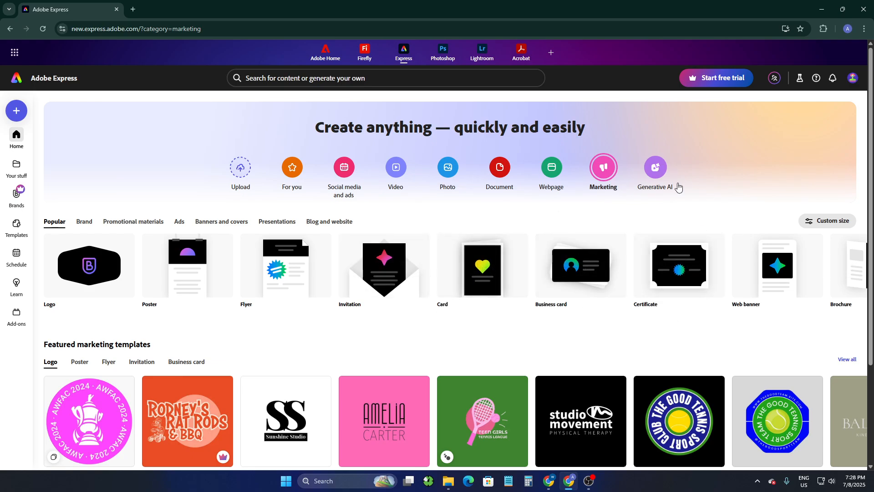
- Show the Generative AI category and examine its starting tools and the Play with a prompt section
left_click(663, 177)
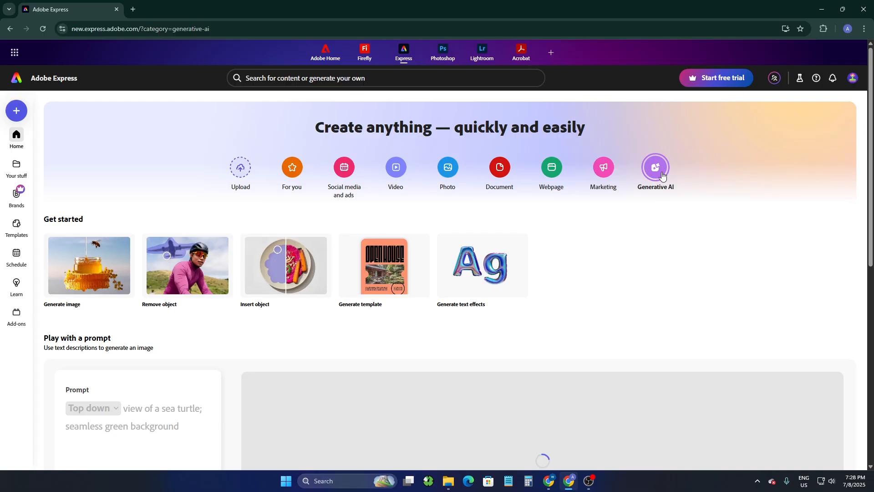
scroll(471, 248, "down", 4)
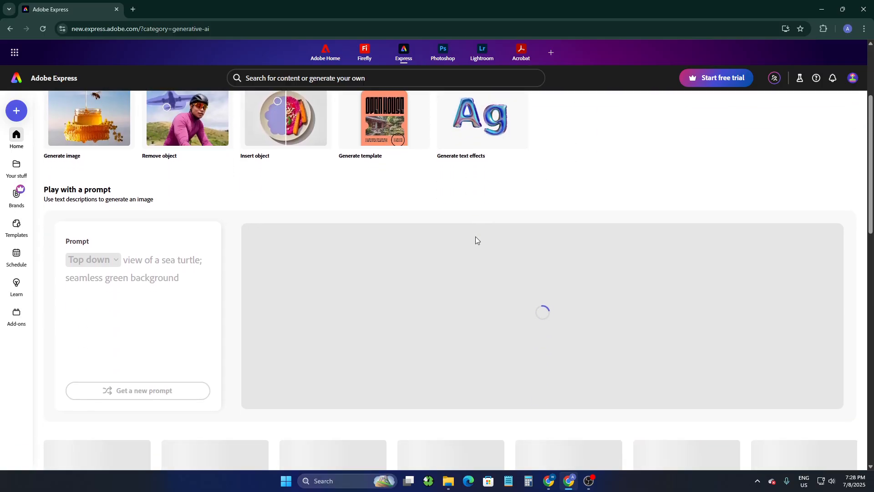
scroll(155, 273, "up", 4)
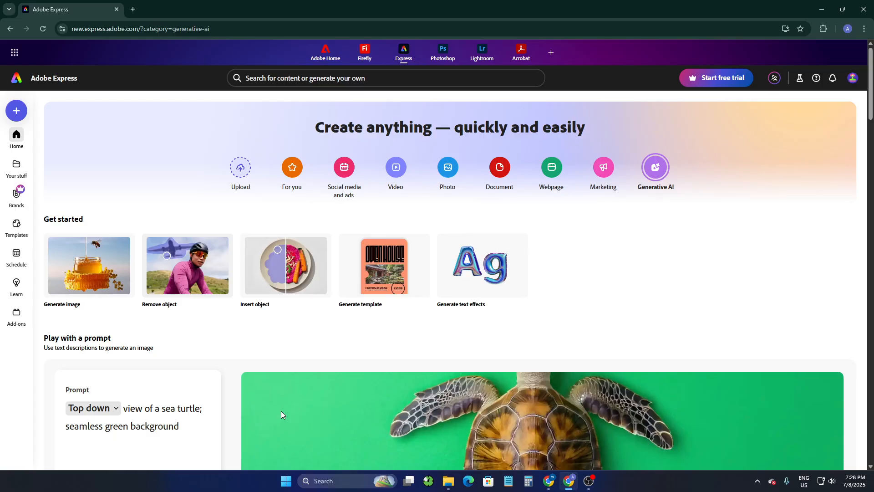
scroll(222, 271, "down", 17)
scroll(314, 250, "up", 15)
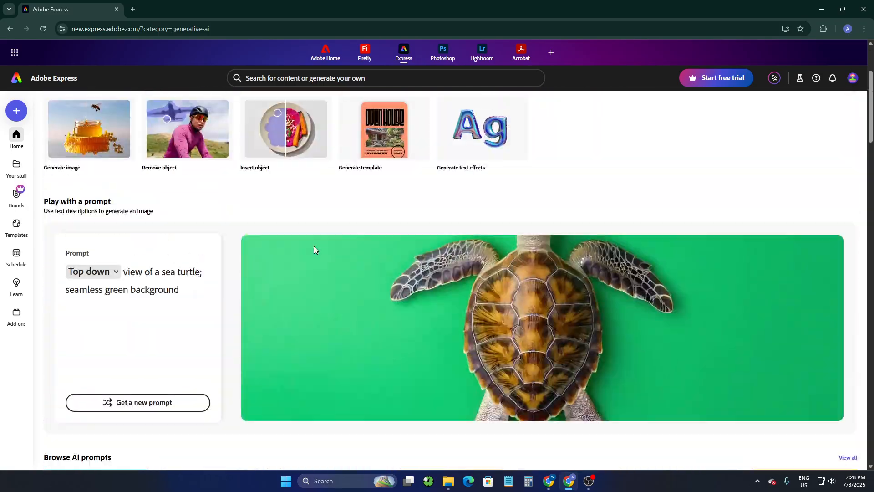
scroll(169, 282, "down", 2)
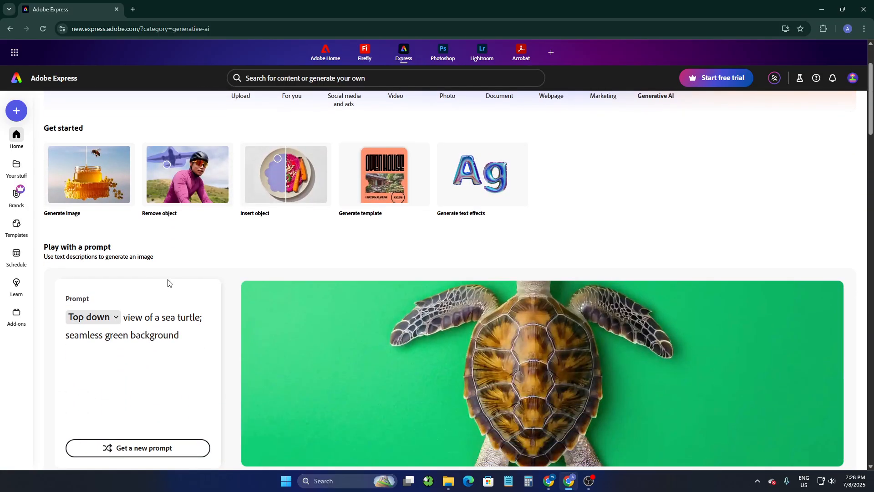
scroll(169, 282, "up", 2)
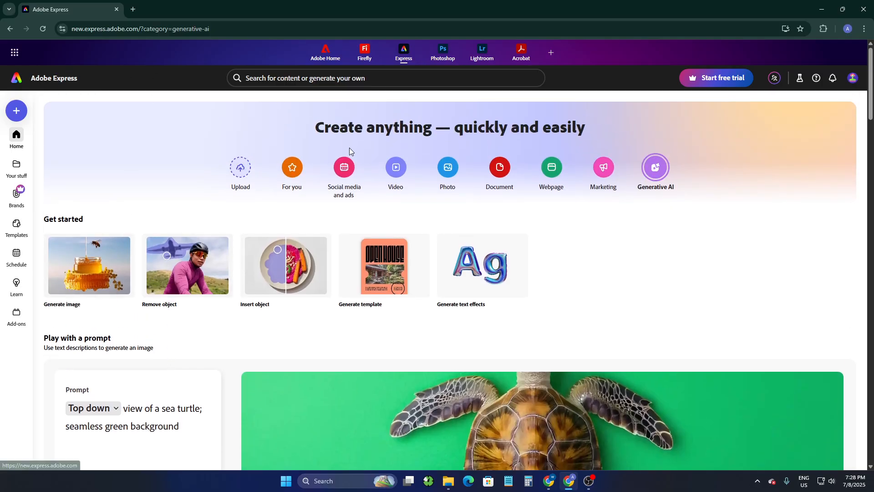
scroll(342, 150, "down", 3)
scroll(259, 205, "down", 3)
scroll(226, 209, "up", 4)
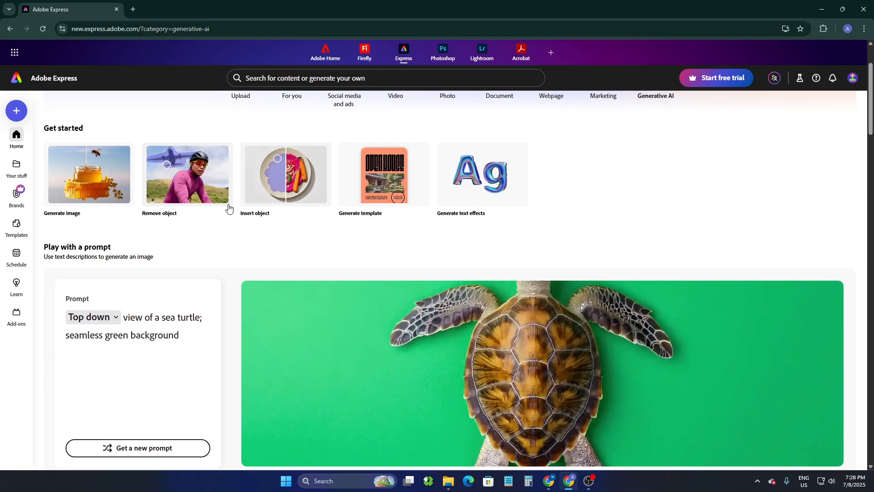
scroll(232, 278, "down", 1)
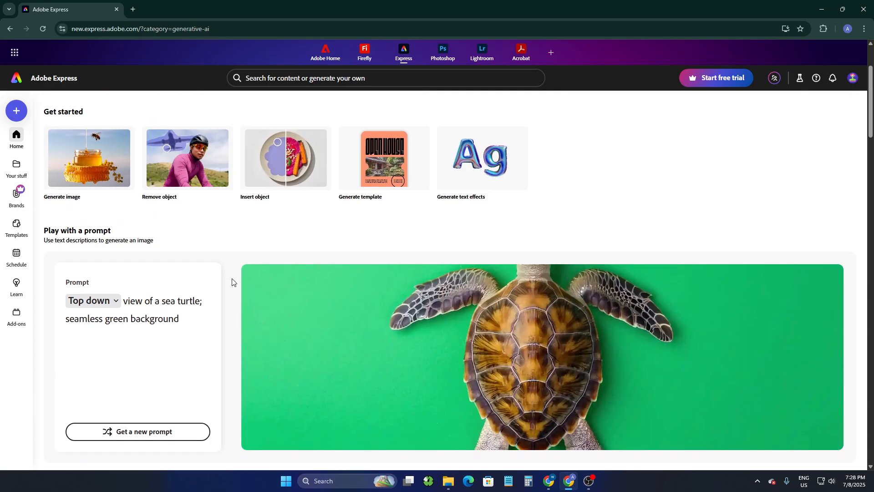
scroll(232, 282, "up", 3)
- Examine the whole Browse AI prompts gallery, including the hover prompt descriptions, and return to the Play with a prompt section
scroll(191, 302, "down", 15)
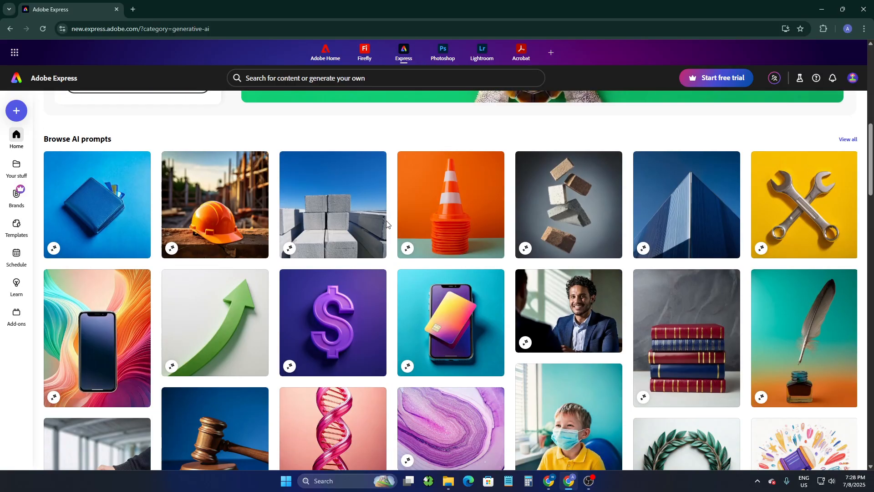
scroll(280, 289, "down", 7)
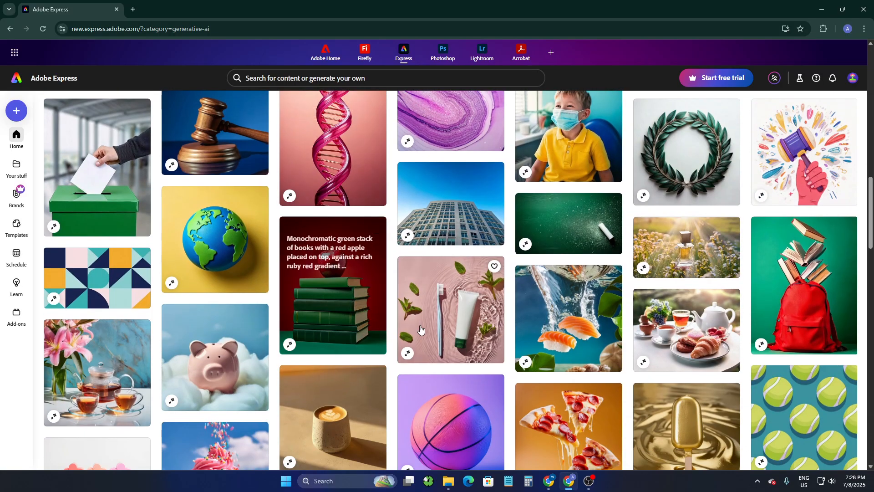
scroll(401, 296, "down", 11)
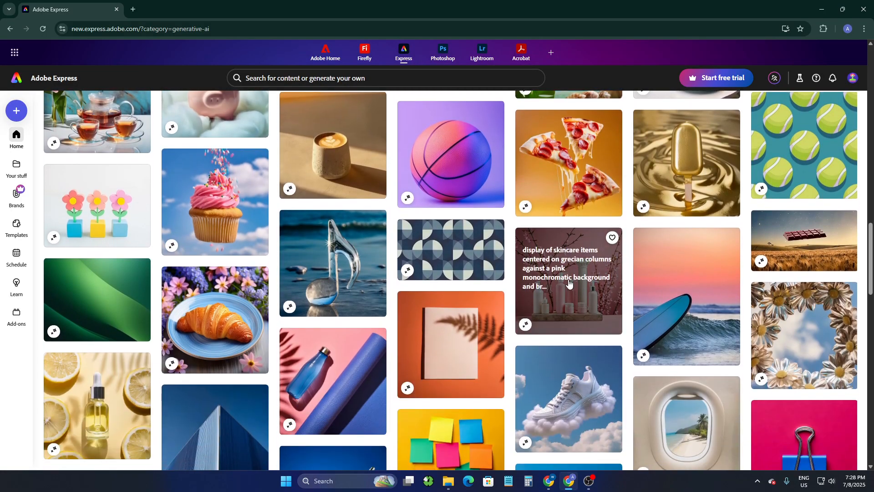
scroll(439, 286, "down", 5)
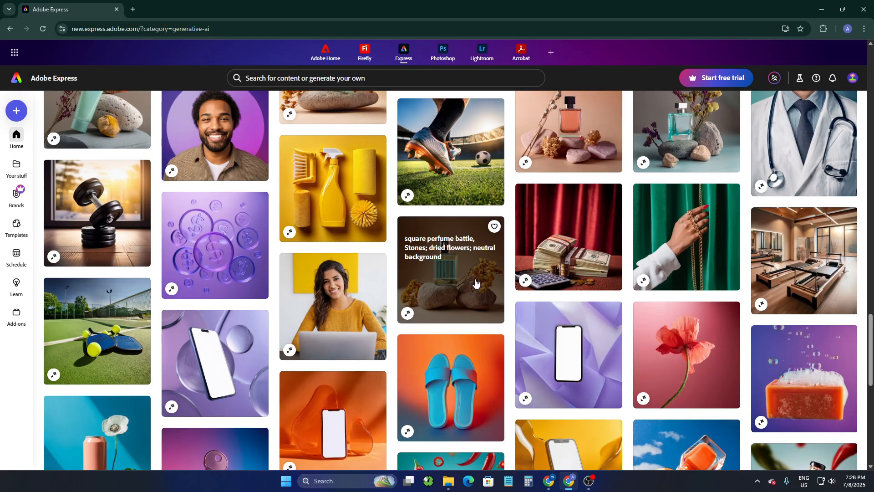
scroll(475, 283, "down", 8)
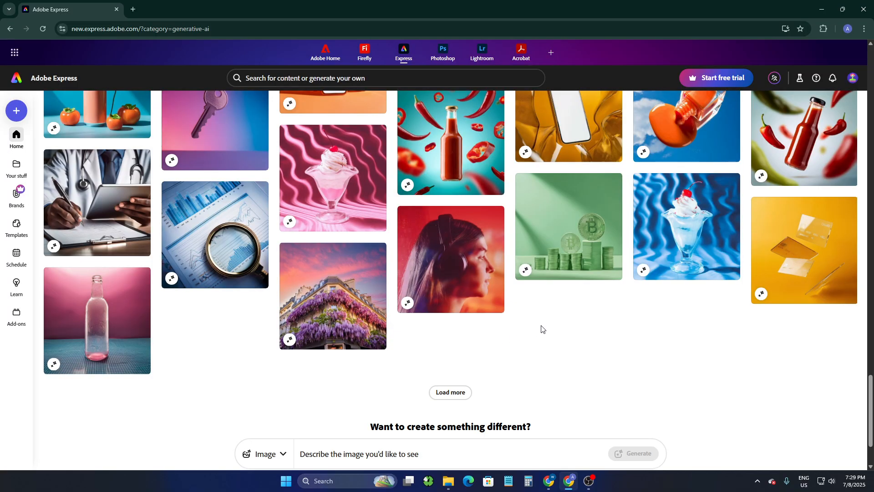
scroll(542, 328, "up", 20)
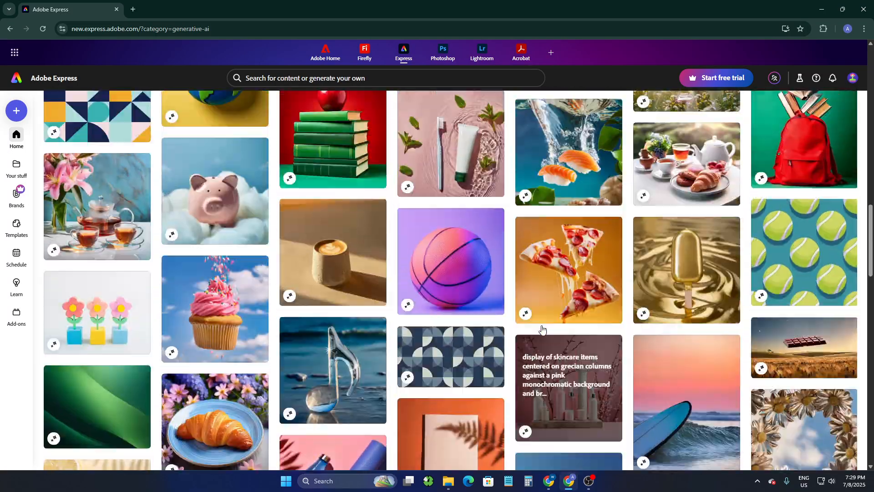
scroll(542, 329, "up", 20)
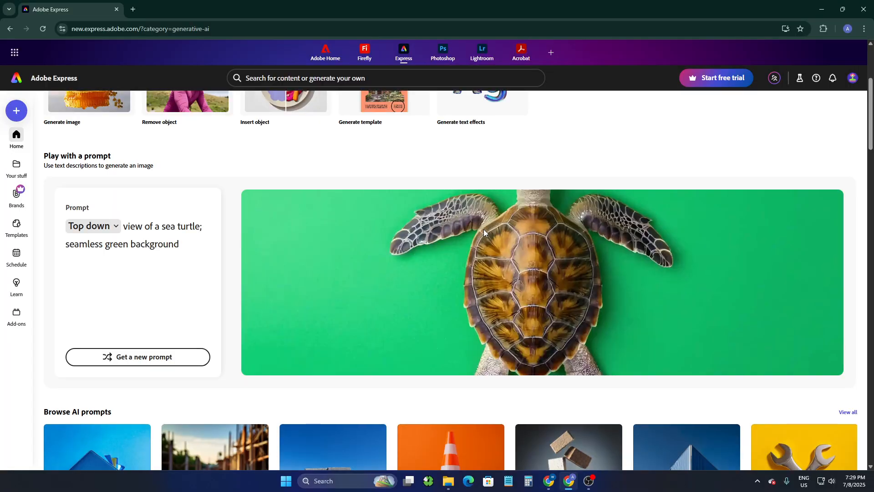
scroll(181, 135, "up", 4)
scroll(97, 283, "down", 3)
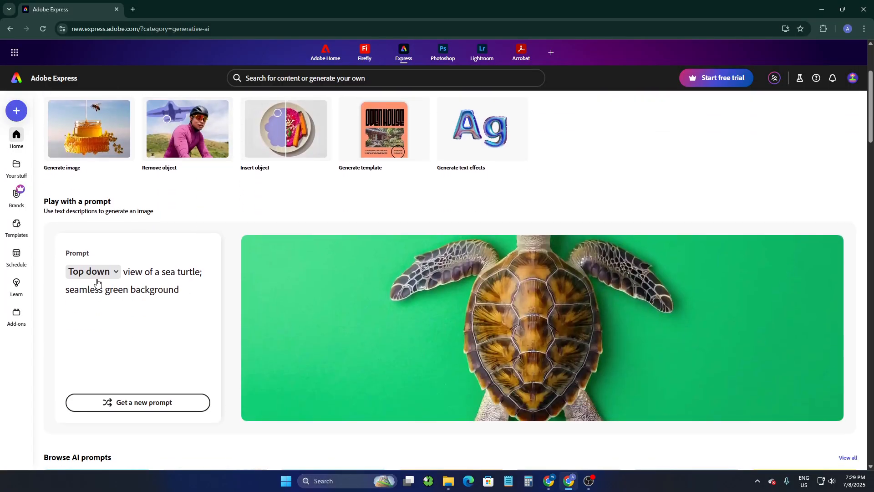
- Look over the Generative AI starting tools and the Play with a prompt section, and return to the For you category
scroll(98, 264, "up", 3)
scroll(122, 301, "down", 4)
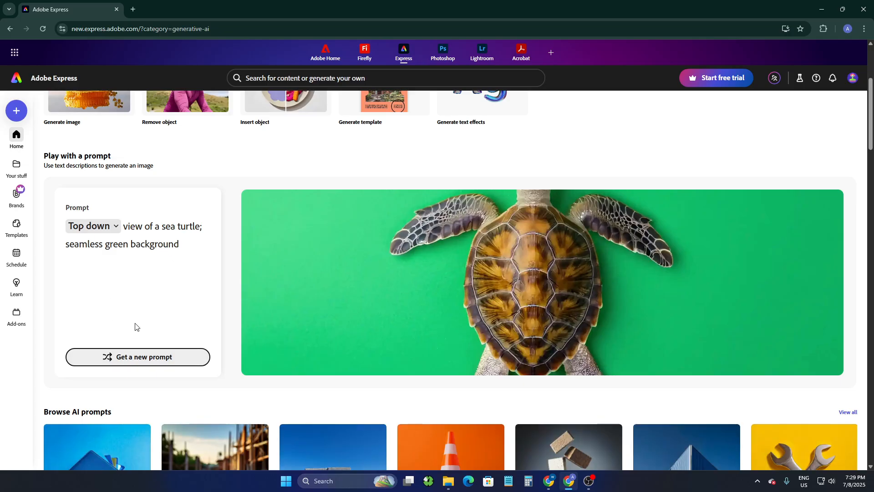
scroll(201, 271, "down", 1)
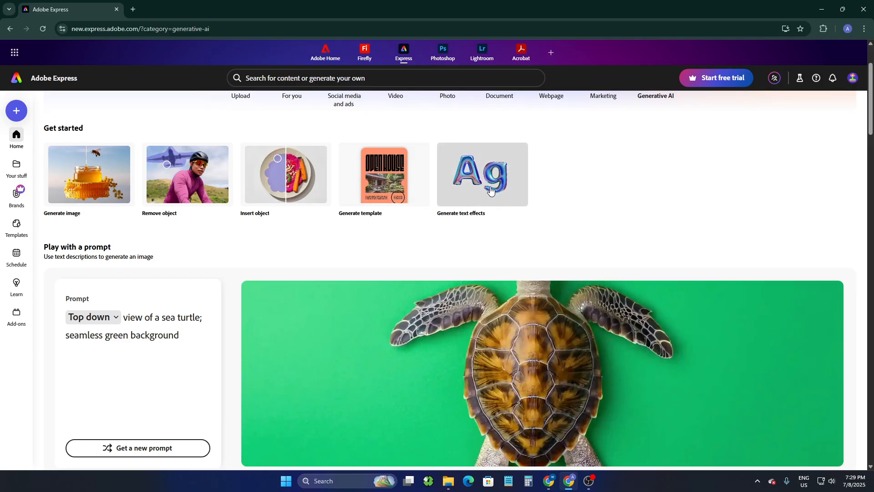
scroll(534, 196, "up", 2)
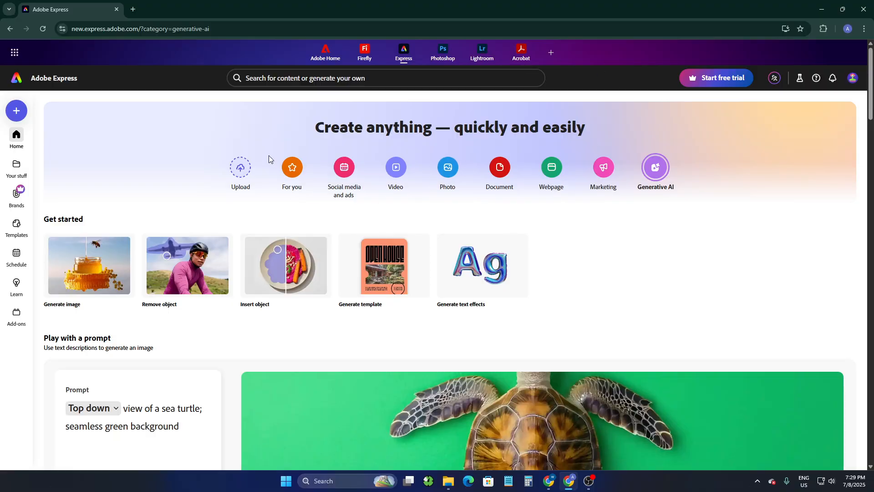
left_click(295, 178)
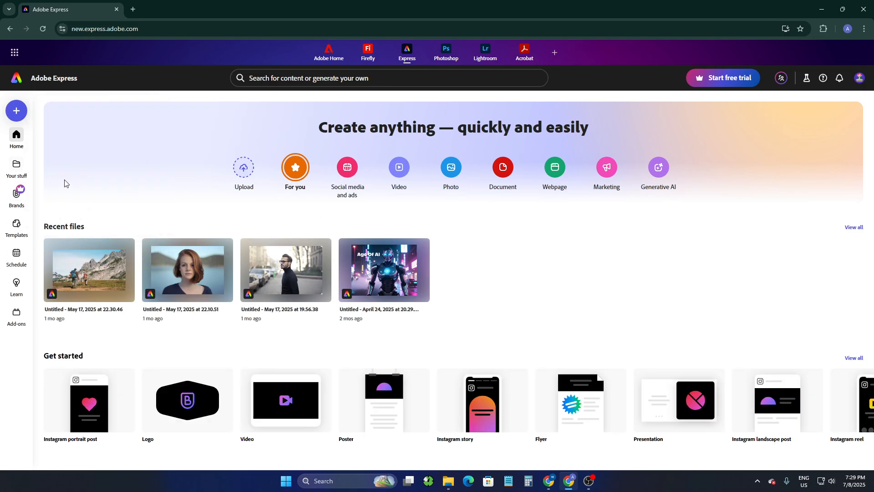
- Preview the Your stuff, Brands, Templates, Schedule and Learn sections from the home page without opening them
mouse_move(22, 168)
mouse_move(11, 201)
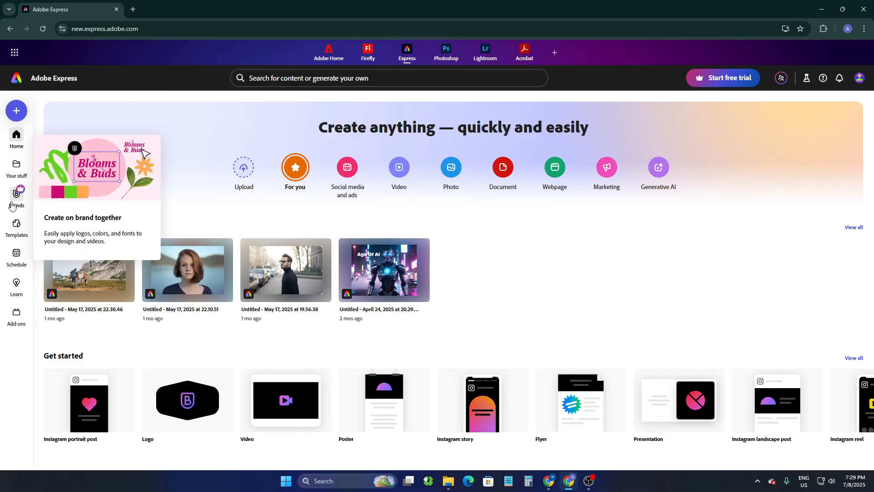
mouse_move(15, 234)
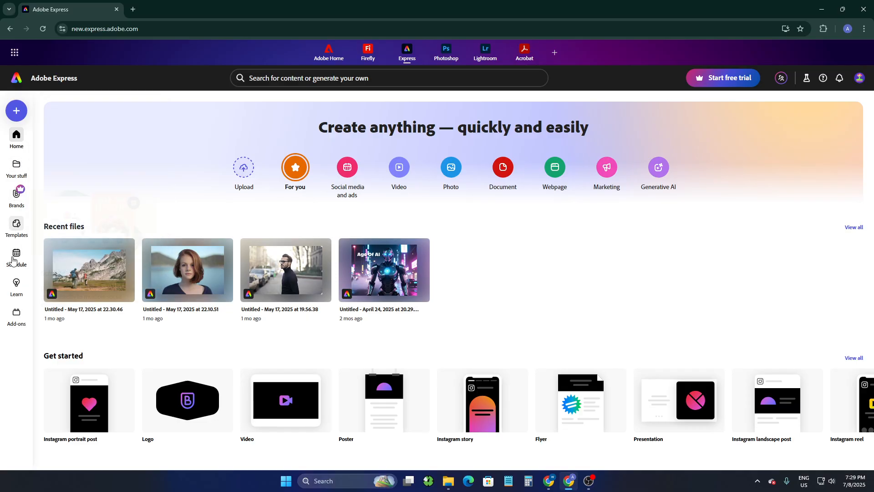
mouse_move(19, 259)
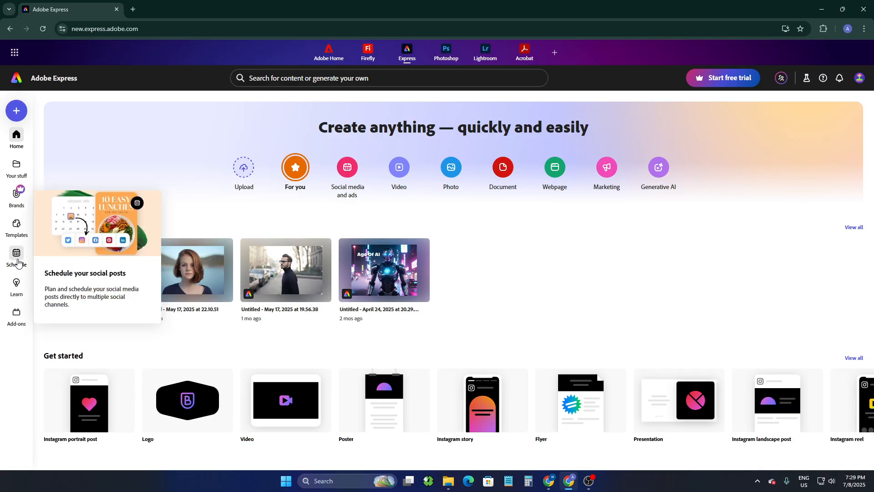
mouse_move(16, 291)
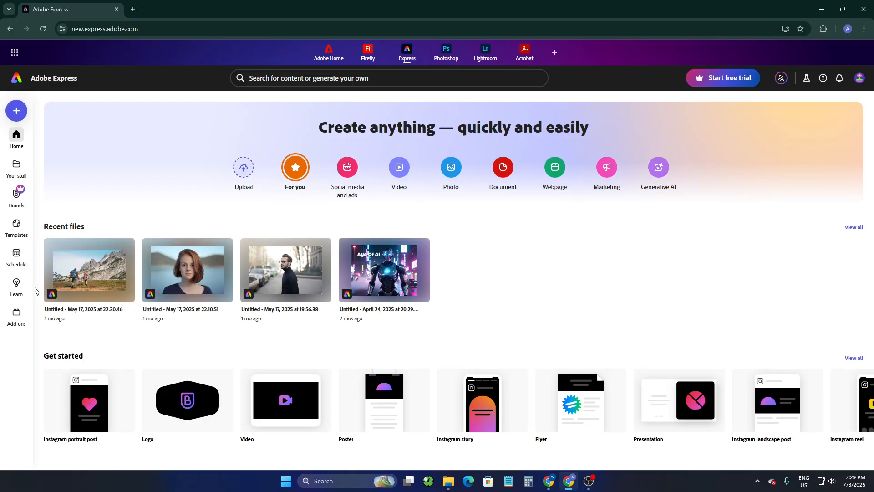
- Examine the Add-ons page, including Adobe's picks, AI-powered, Ads made easy and Social media, and return to the home page
left_click(18, 314)
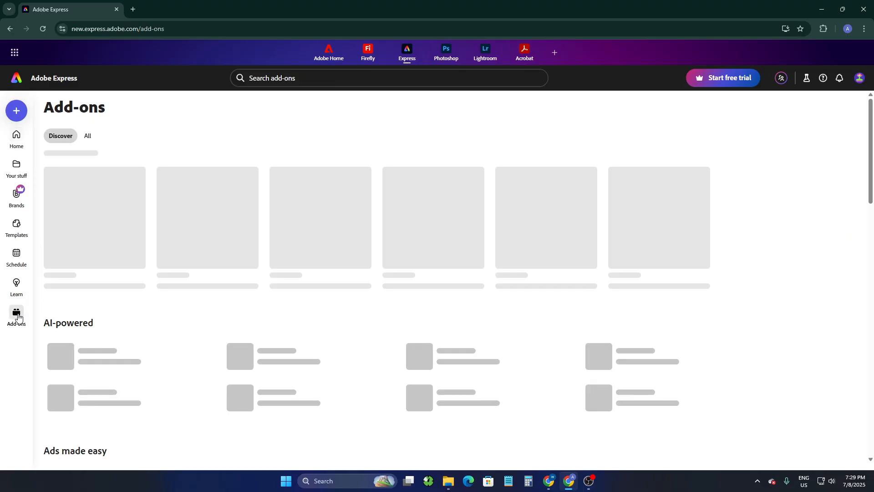
scroll(169, 277, "down", 1)
scroll(182, 282, "down", 3)
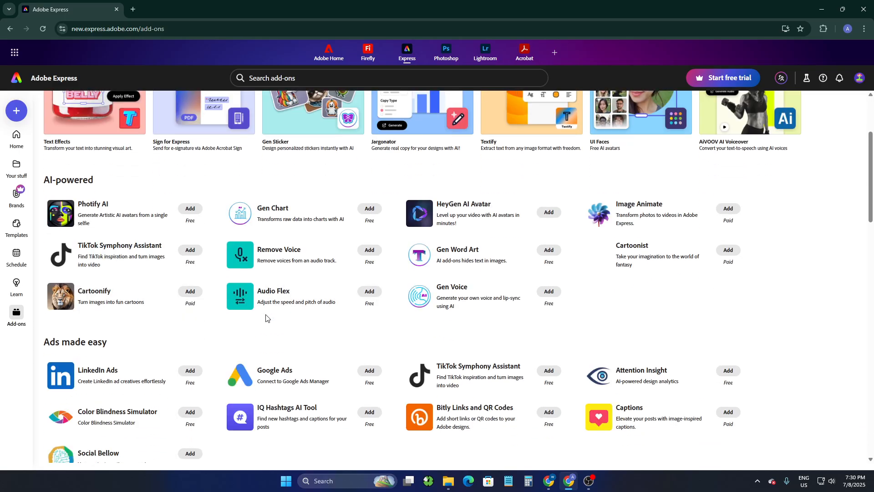
scroll(270, 305, "up", 3)
scroll(282, 279, "down", 4)
scroll(438, 251, "up", 5)
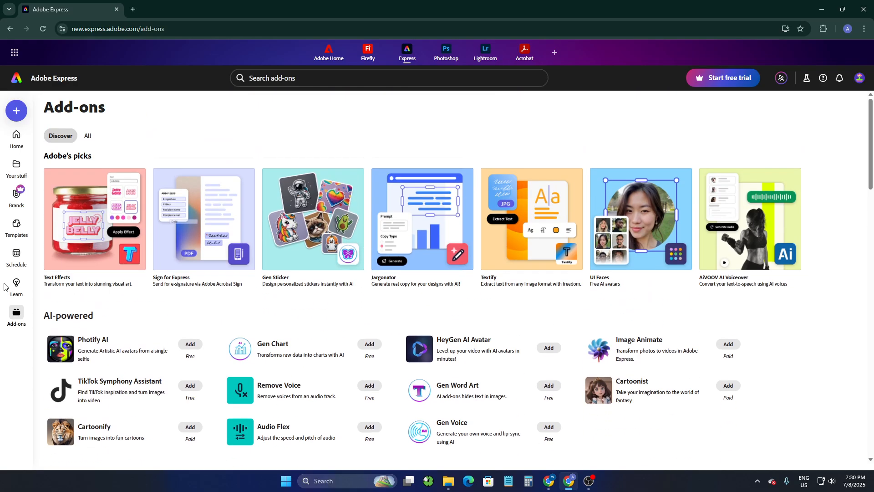
scroll(182, 349, "down", 6)
scroll(214, 273, "down", 8)
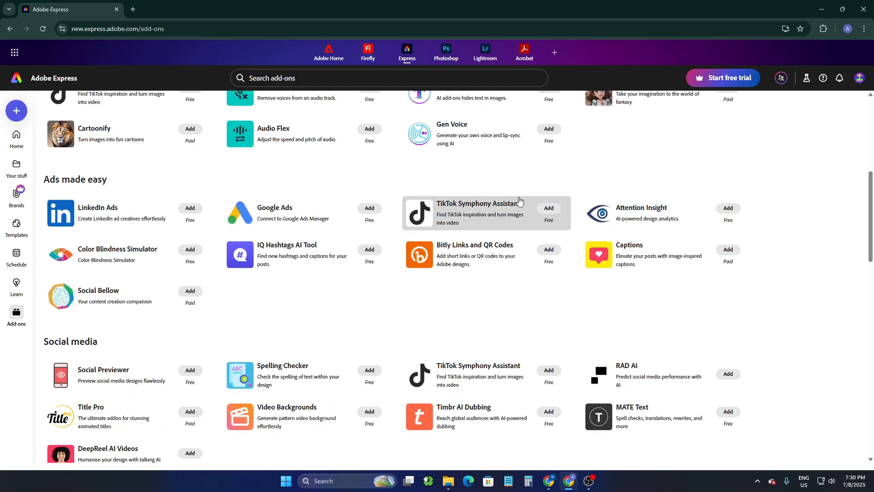
scroll(175, 261, "up", 5)
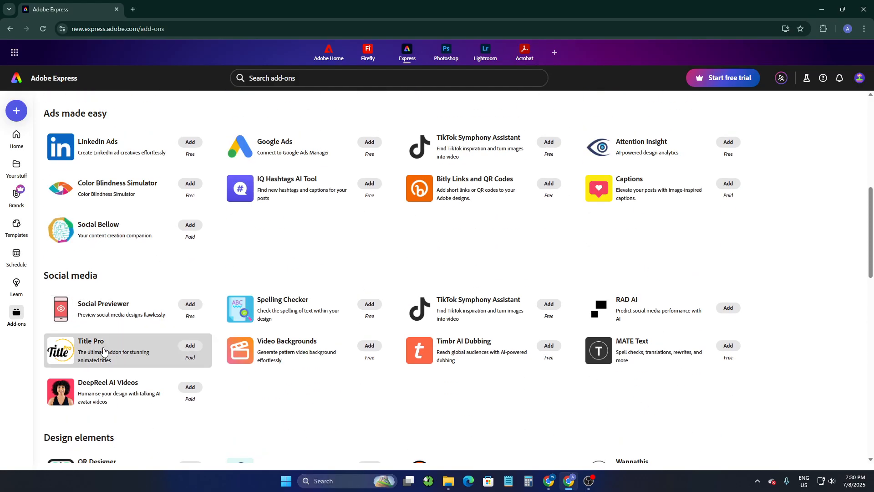
scroll(205, 282, "up", 8)
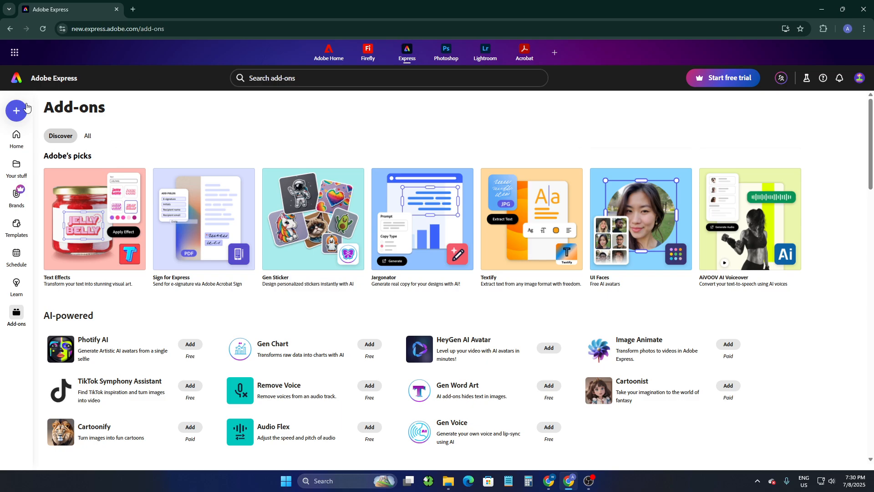
left_click(19, 138)
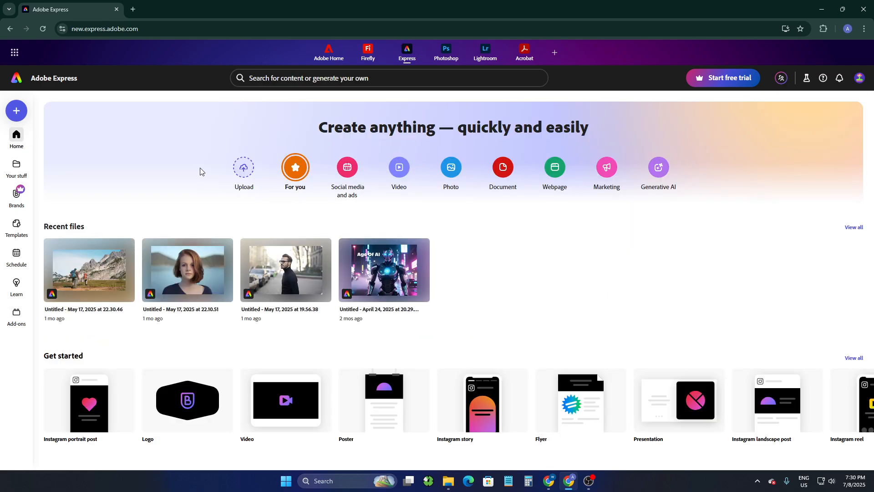
left_click(242, 172)
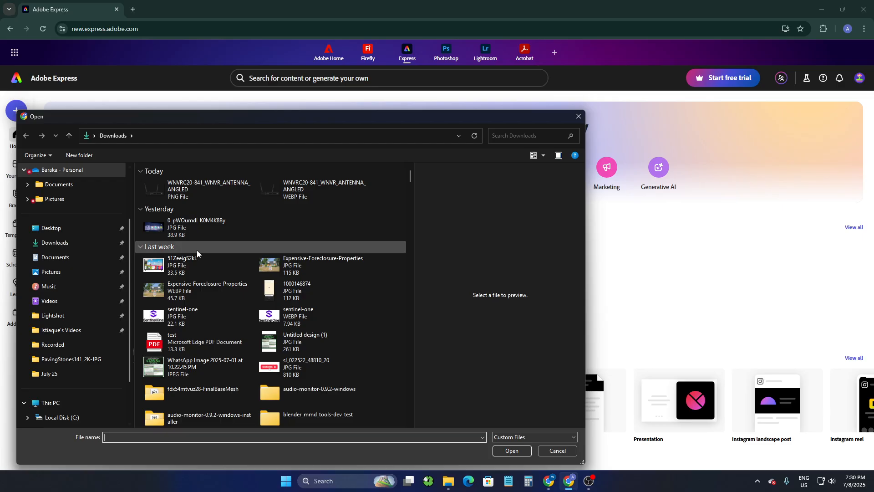
scroll(274, 255, "down", 4)
scroll(273, 255, "up", 4)
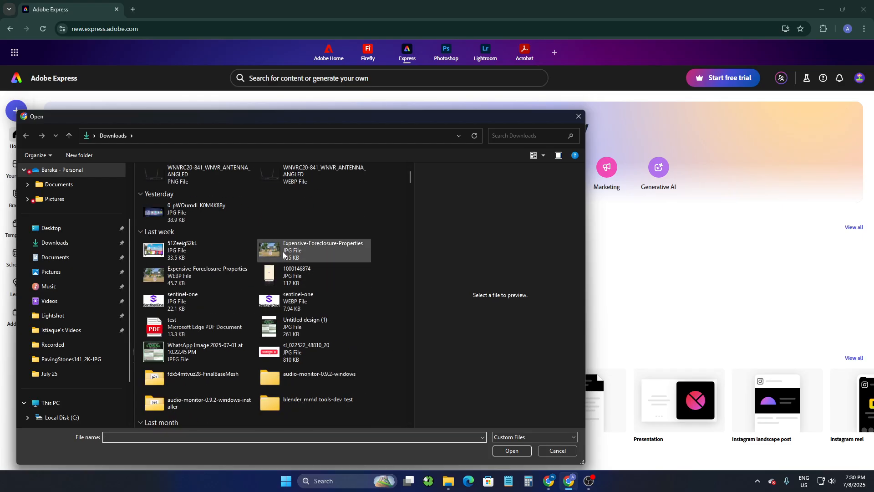
scroll(292, 292, "down", 4)
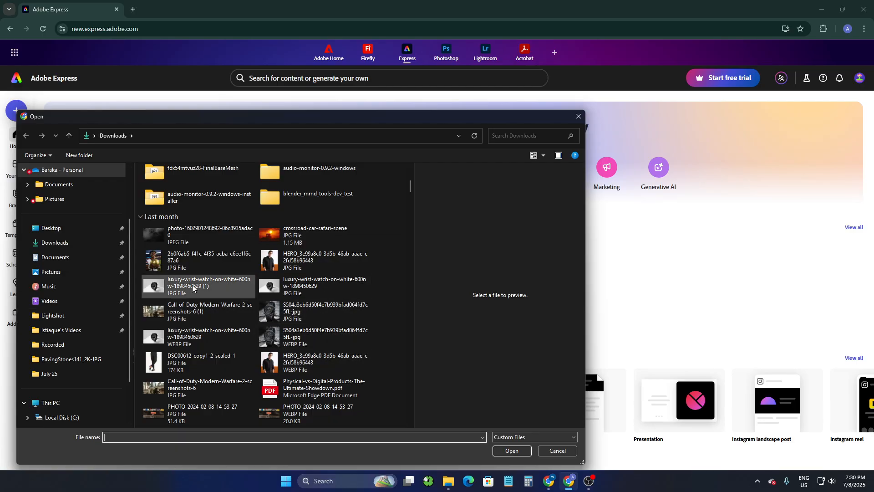
double_click(180, 288)
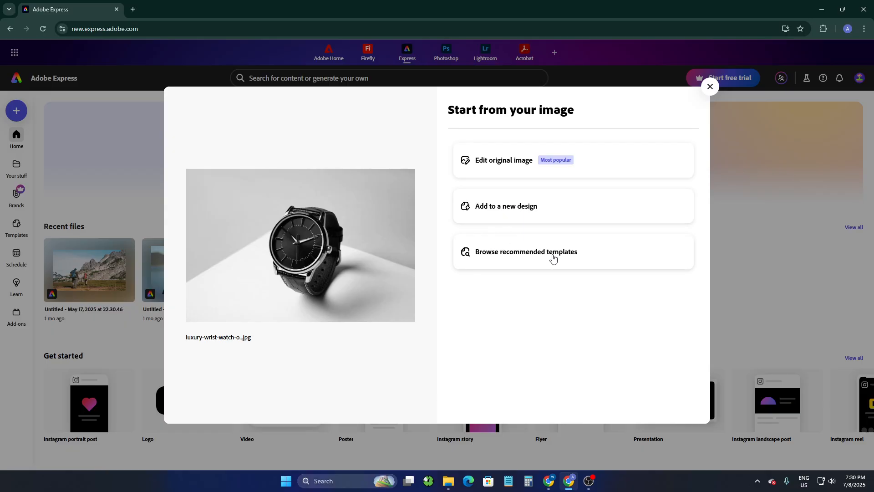
left_click(502, 166)
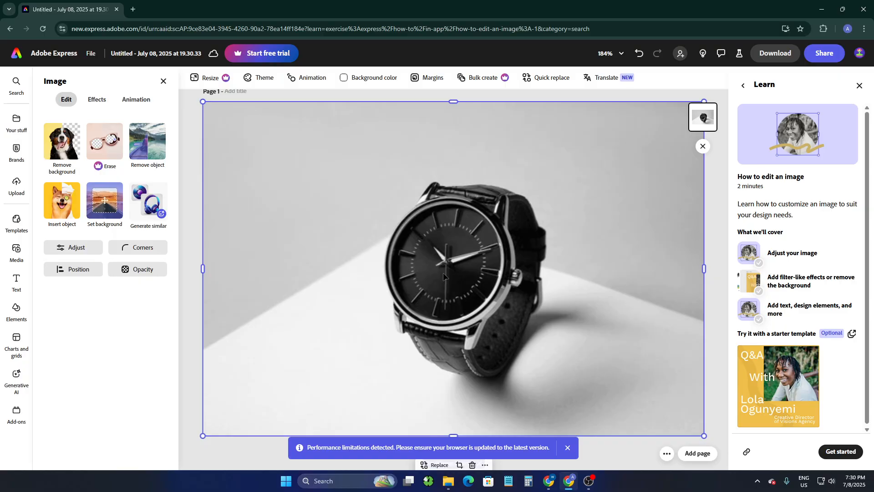
- Dismiss the performance notice and remove the background of the watch photo
left_click(567, 447)
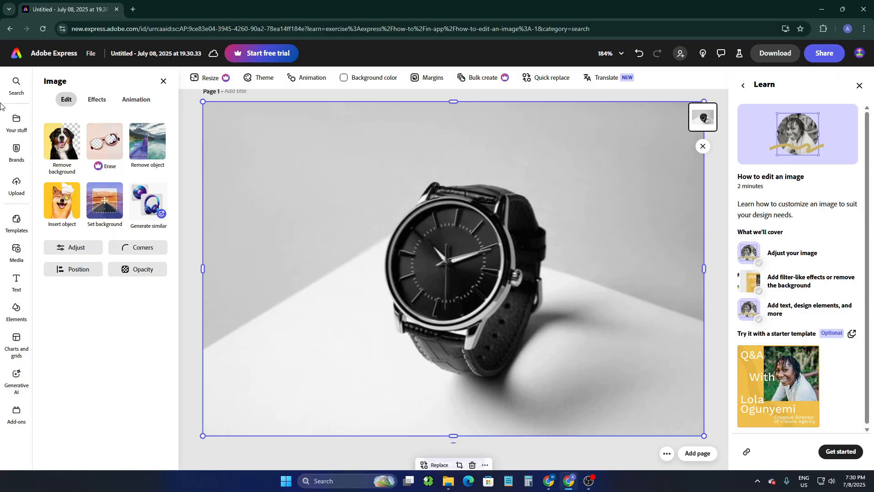
left_click(69, 144)
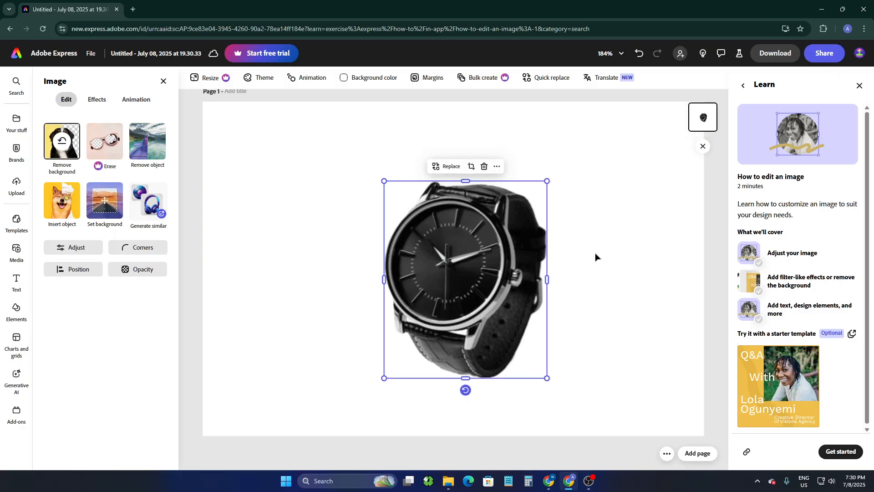
- Shrink the watch cutout to roughly 60 percent of its size and centre it on the page
left_click(535, 335)
left_click(464, 273)
left_click_drag(463, 272, 435, 249)
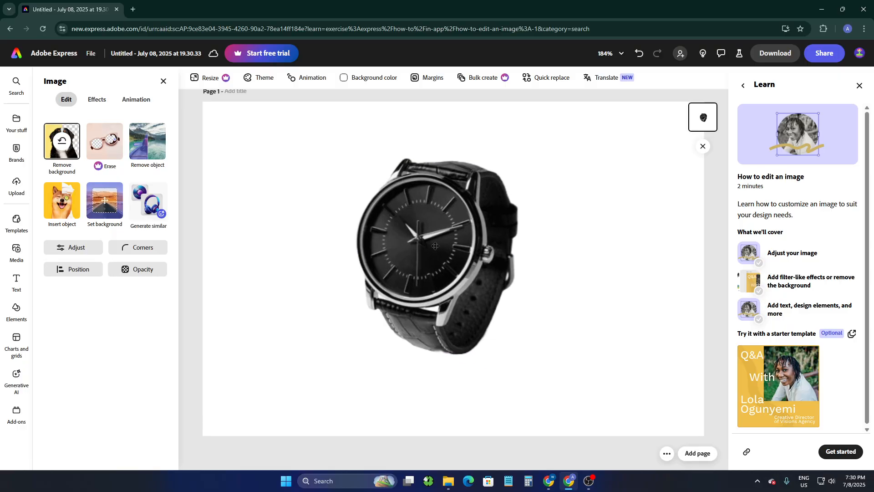
left_click_drag(356, 158, 418, 233)
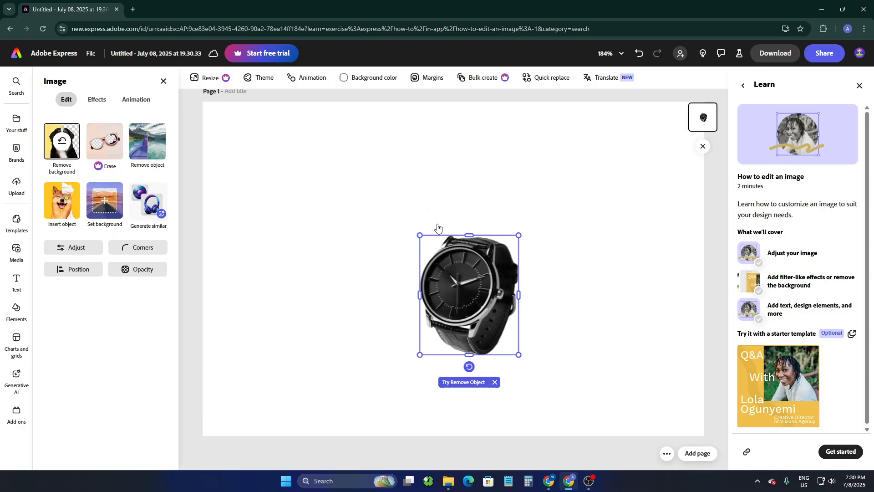
left_click_drag(449, 269, 426, 224)
mouse_move(458, 275)
left_mouse_down()
mouse_move(414, 291)
mouse_move(468, 291)
mouse_move(457, 280)
mouse_move(460, 245)
mouse_move(474, 265)
mouse_move(462, 283)
left_mouse_up()
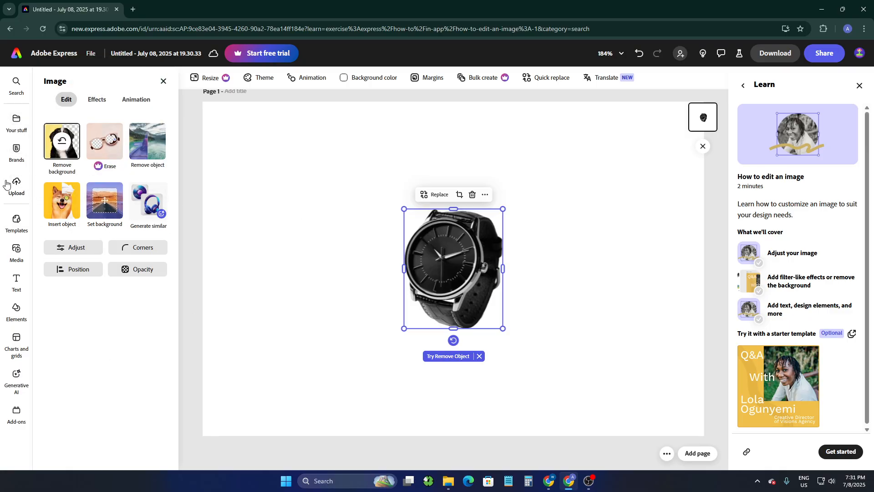
- Try the Golden hour filter on the watch and replace it with the Color punch filter
left_click(93, 100)
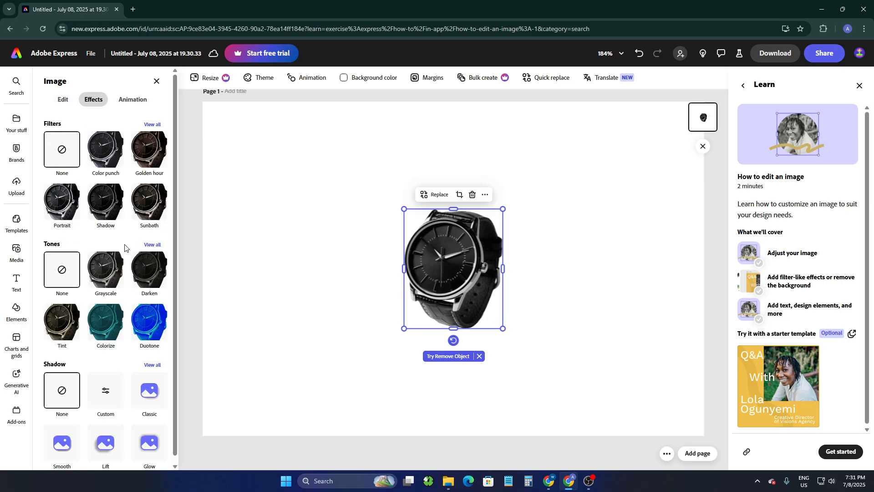
left_click(148, 160)
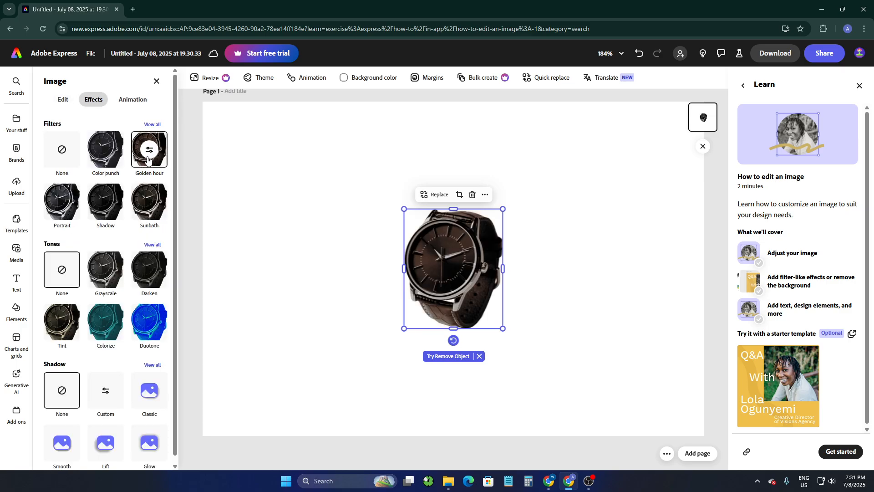
scroll(134, 340, "down", 1)
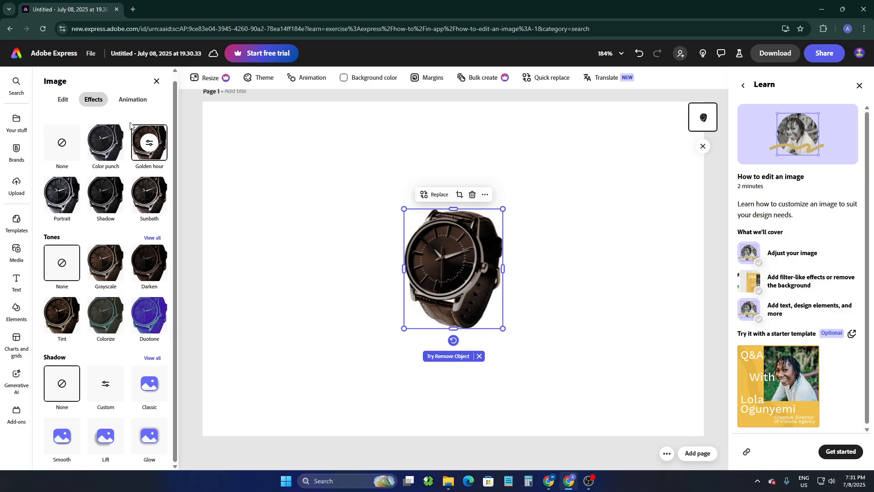
left_click(114, 141)
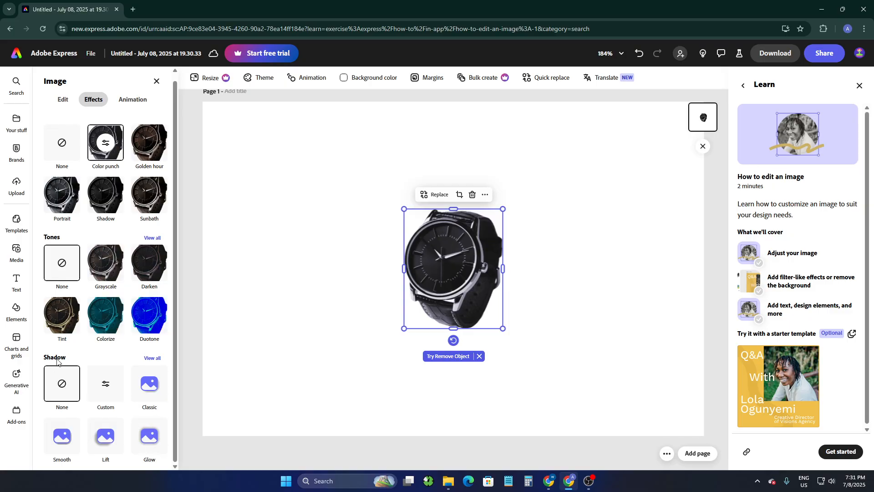
- Try the Classic, Smooth and Lift shadow presets on the watch
left_click(152, 400)
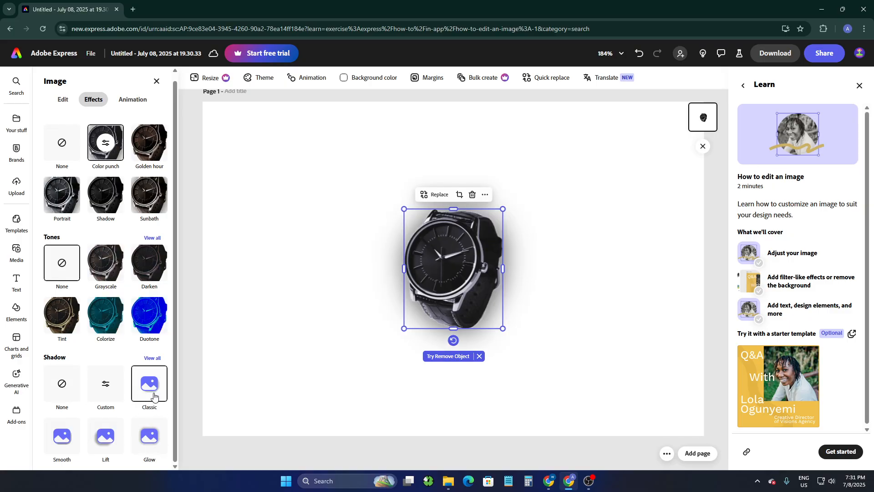
left_click(75, 438)
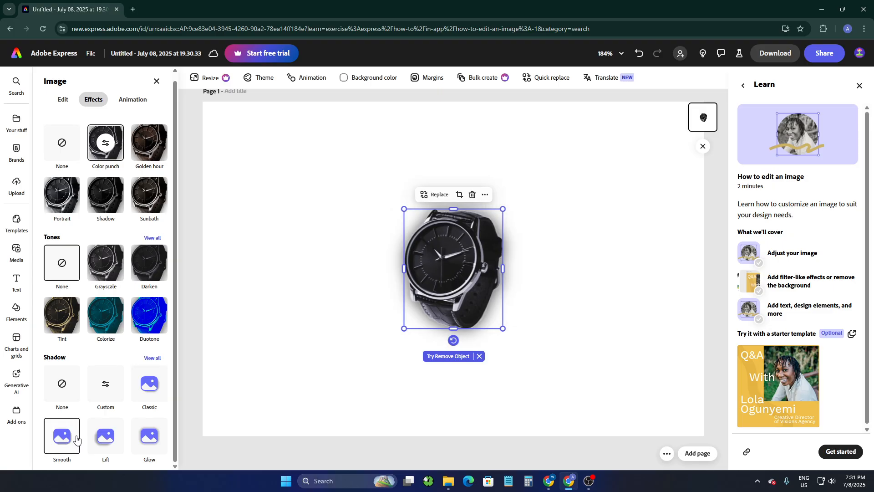
left_click(107, 439)
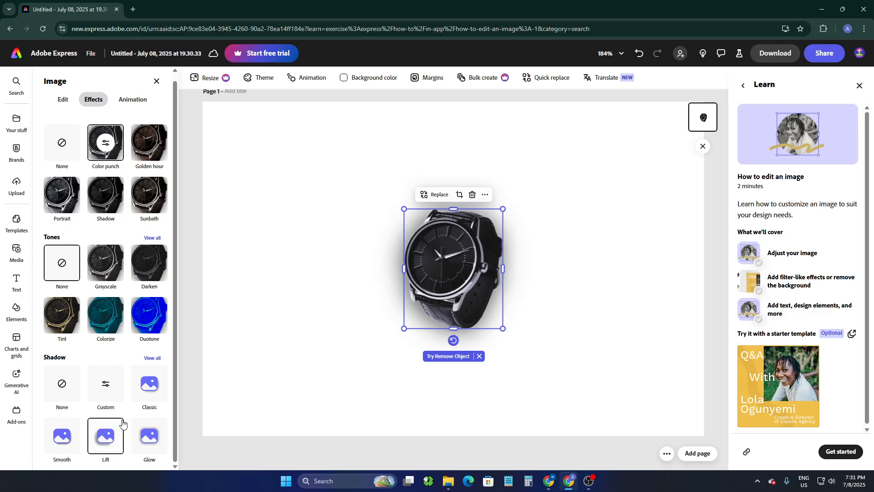
- Give the watch a custom shadow with blur 4, angle -180 and distance 5
left_click(109, 382)
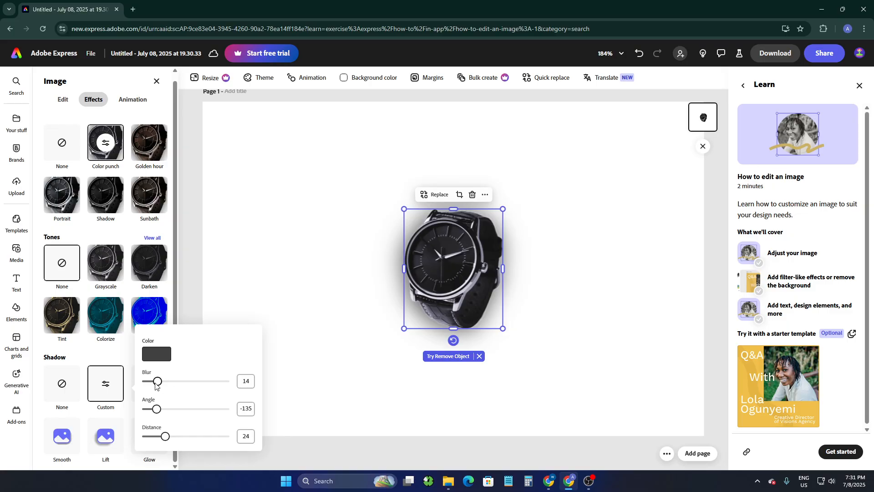
left_click_drag(155, 385, 136, 404)
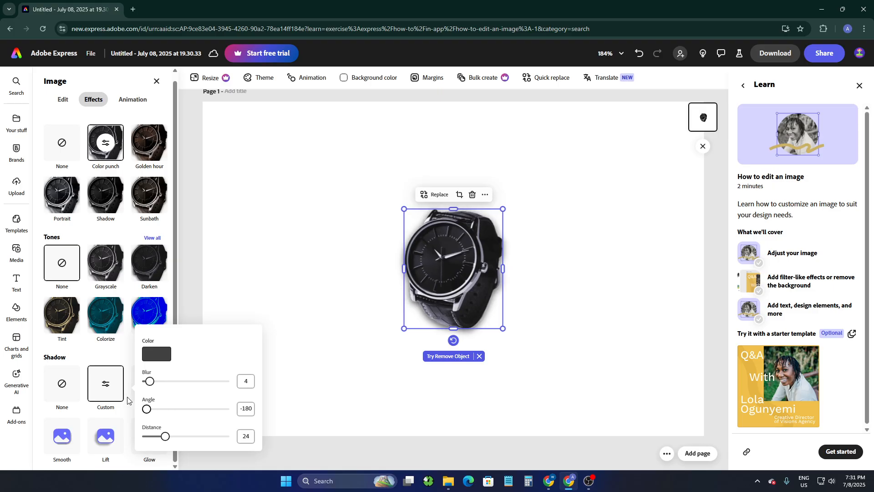
left_click_drag(165, 436, 149, 436)
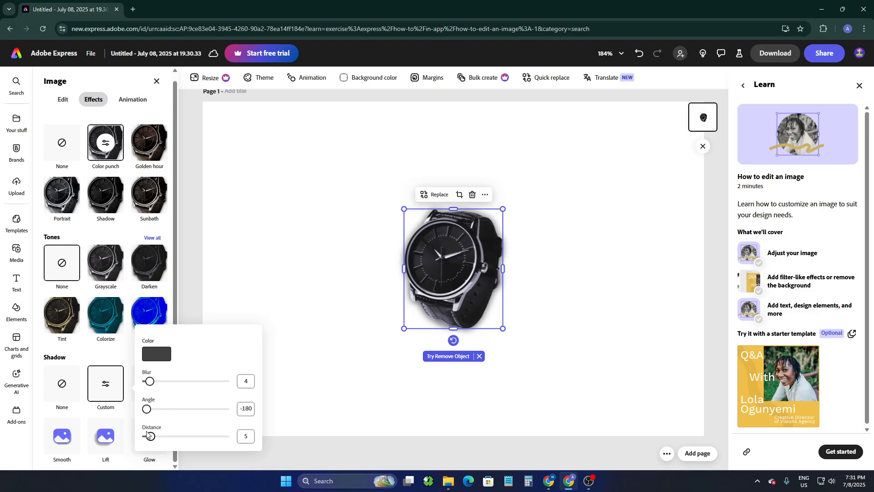
- Deselect the watch and look through the stock photo categories in the media library
left_click(344, 288)
left_click(536, 308)
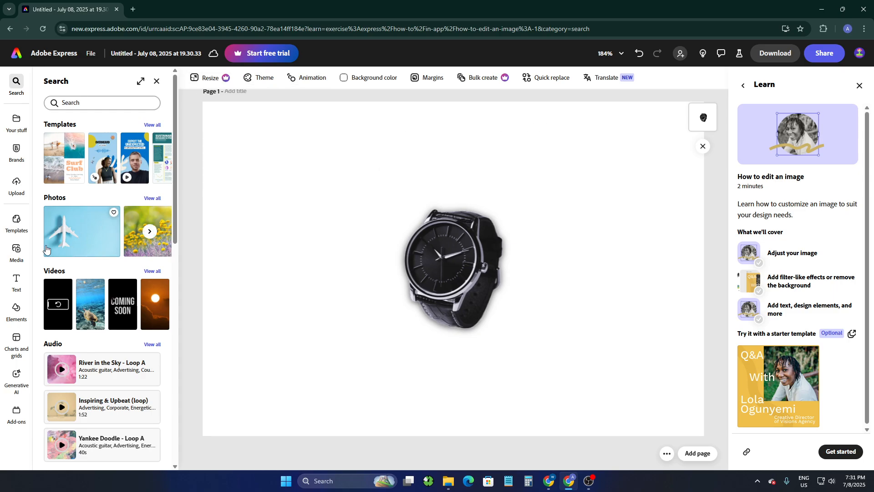
scroll(136, 232, "down", 2)
scroll(136, 232, "up", 2)
left_click(153, 198)
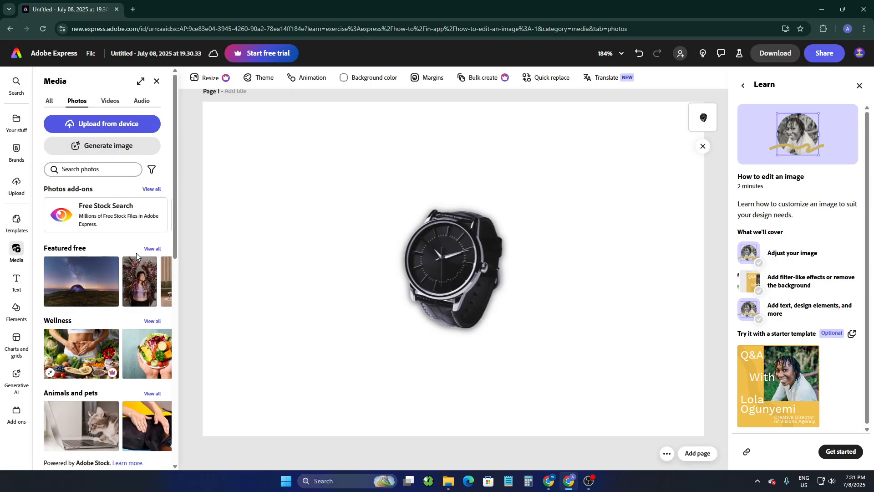
scroll(124, 295, "down", 3)
scroll(124, 296, "down", 1)
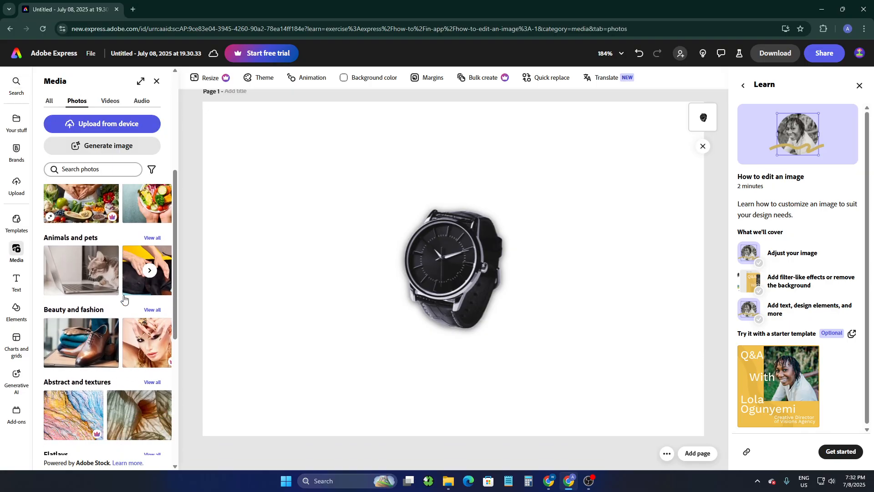
scroll(125, 296, "down", 5)
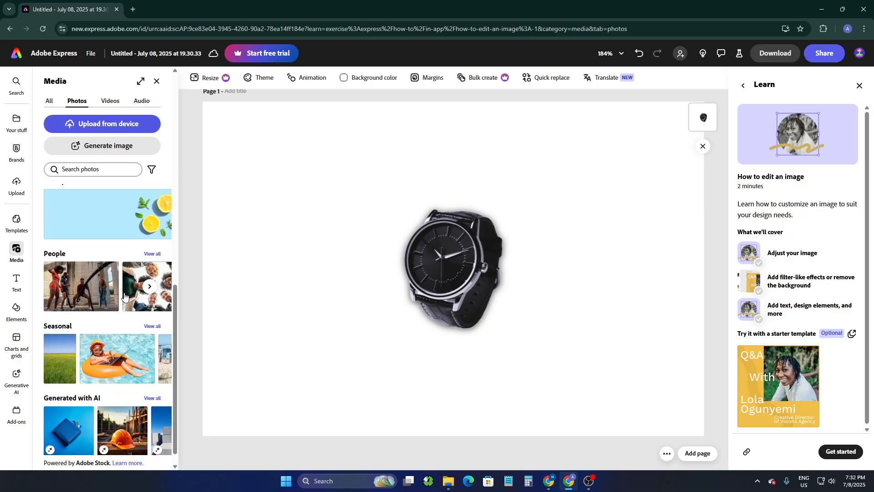
scroll(124, 296, "up", 10)
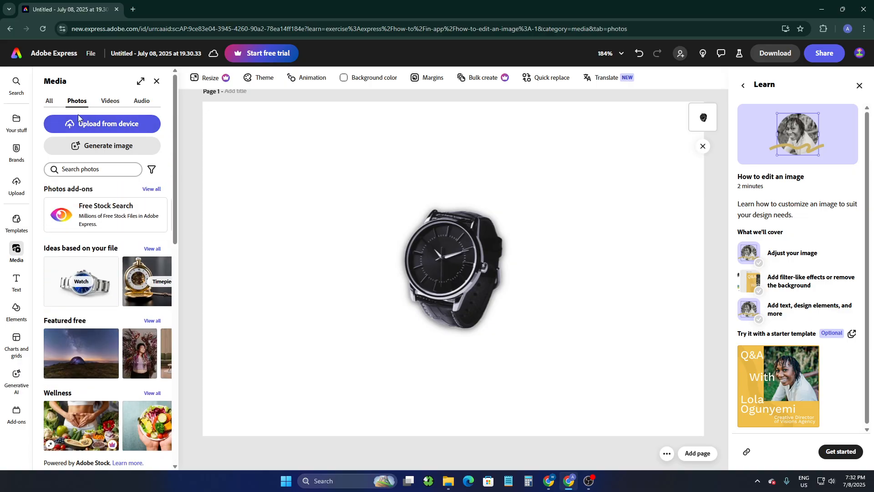
- Search the stock photos for Aurora
left_click(83, 173)
type("Au")
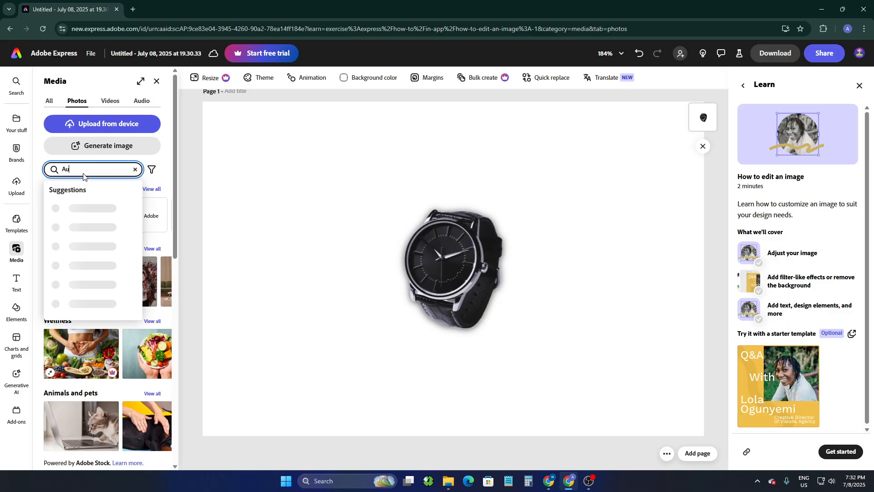
type("rora")
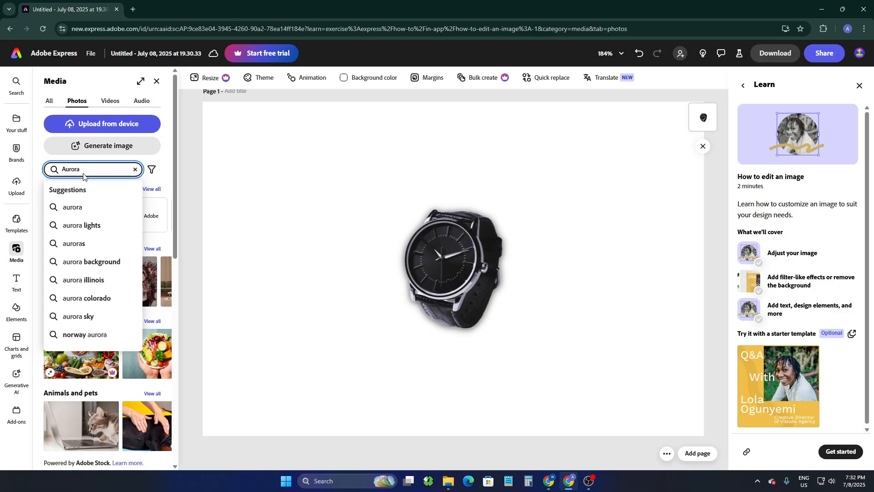
key("Return")
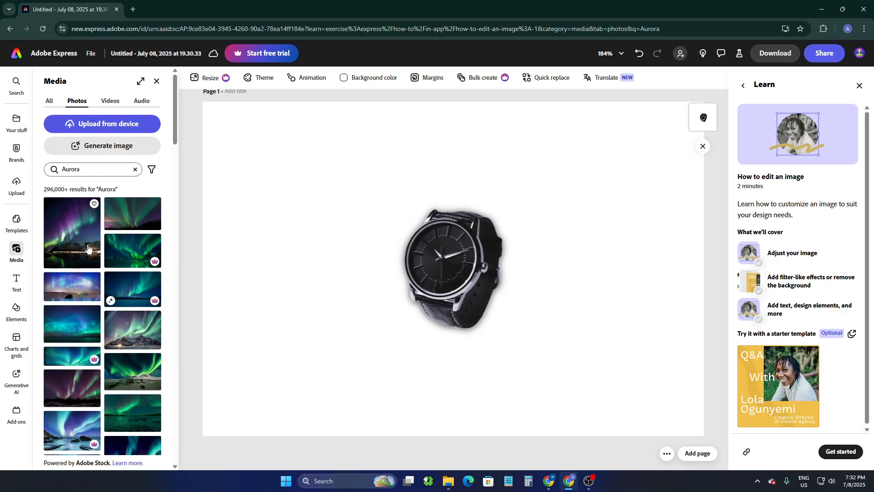
- Add the green aurora photo with floating ice blocks to the page and select it
scroll(123, 344, "down", 5)
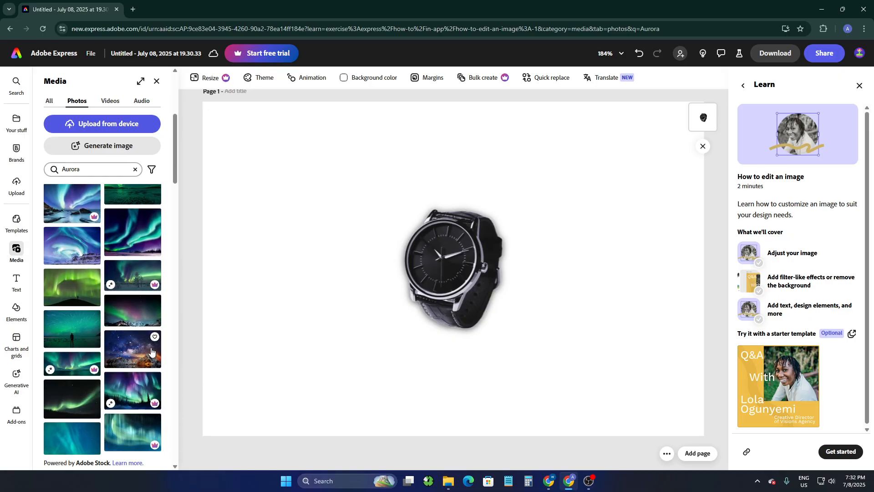
scroll(141, 333, "down", 2)
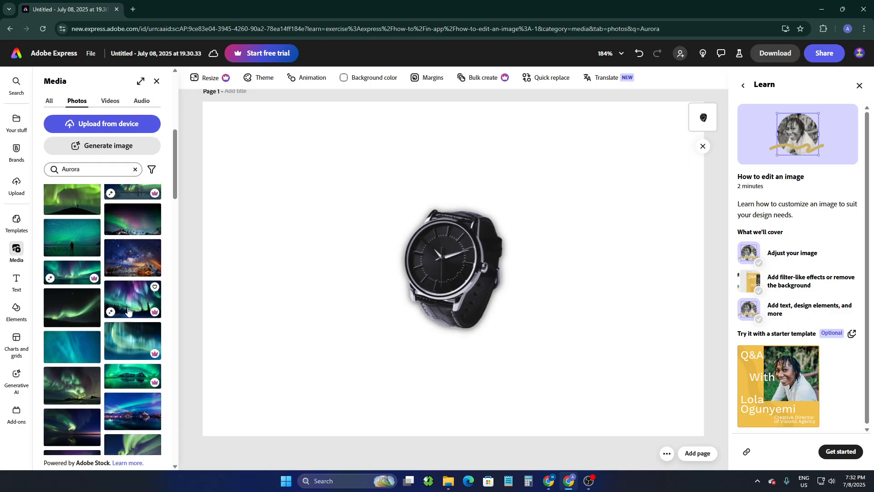
scroll(129, 310, "down", 2)
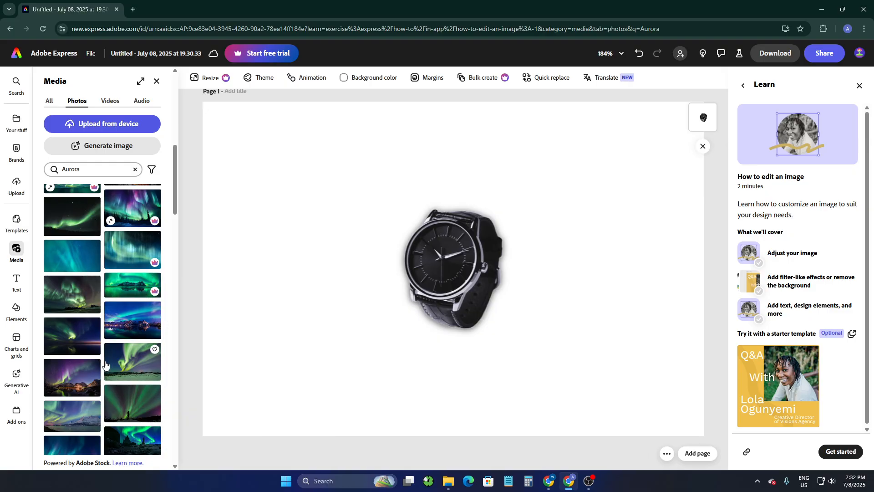
scroll(121, 360, "down", 3)
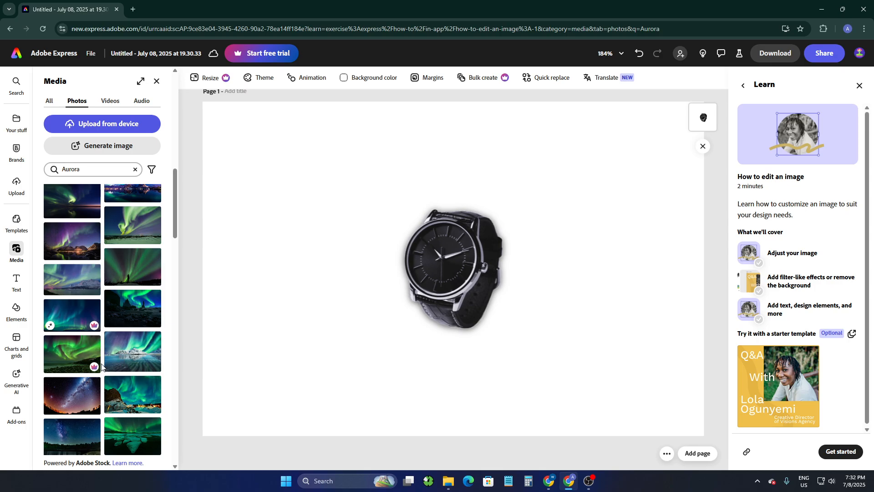
scroll(125, 356, "down", 1)
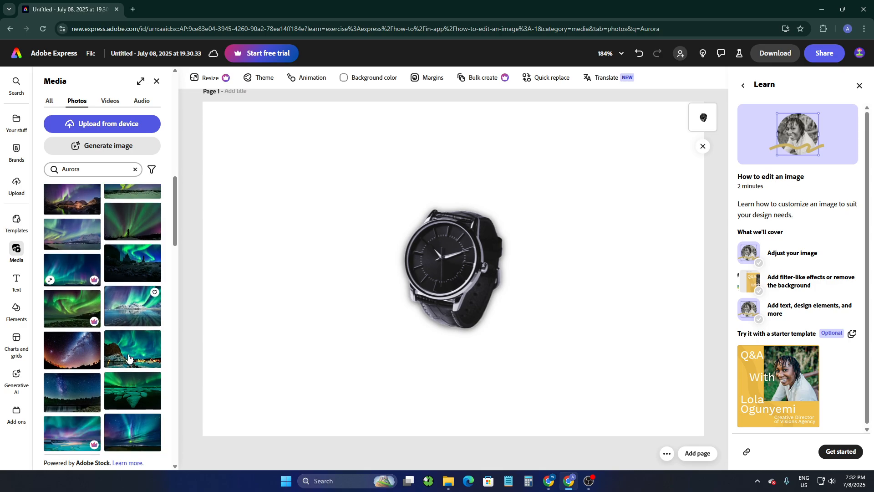
scroll(136, 394, "down", 1)
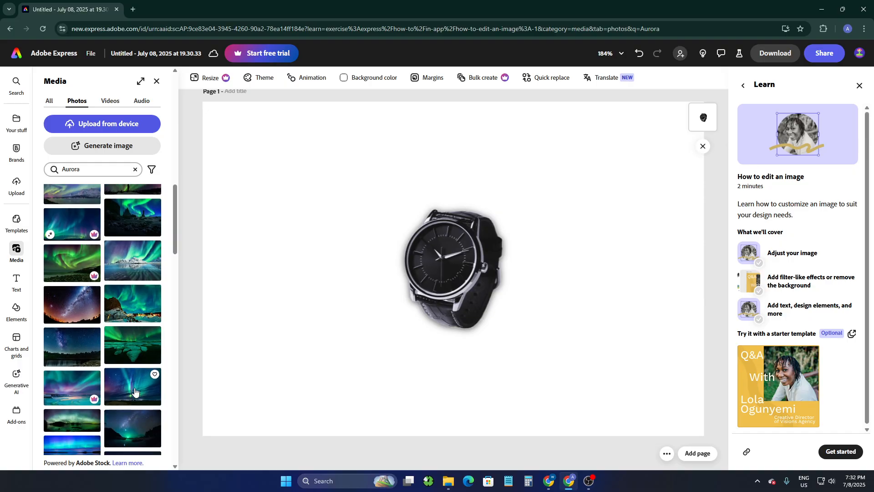
scroll(130, 360, "down", 2)
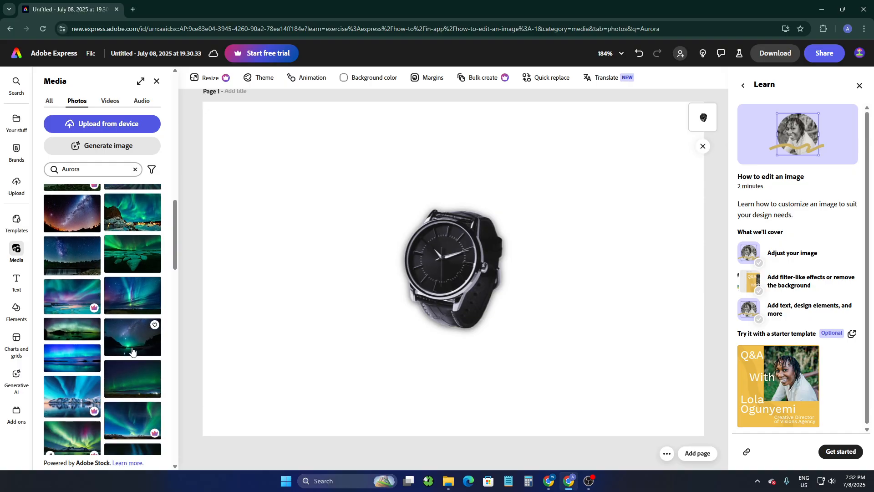
left_click(132, 263)
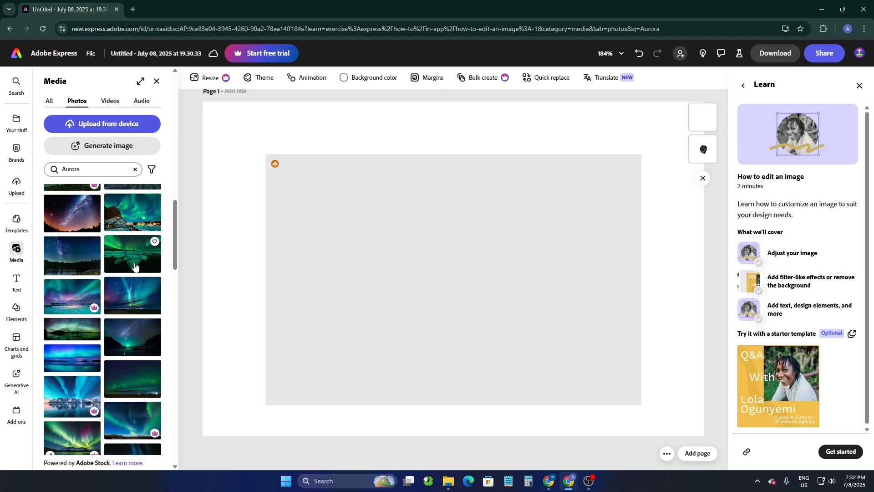
left_click(315, 168)
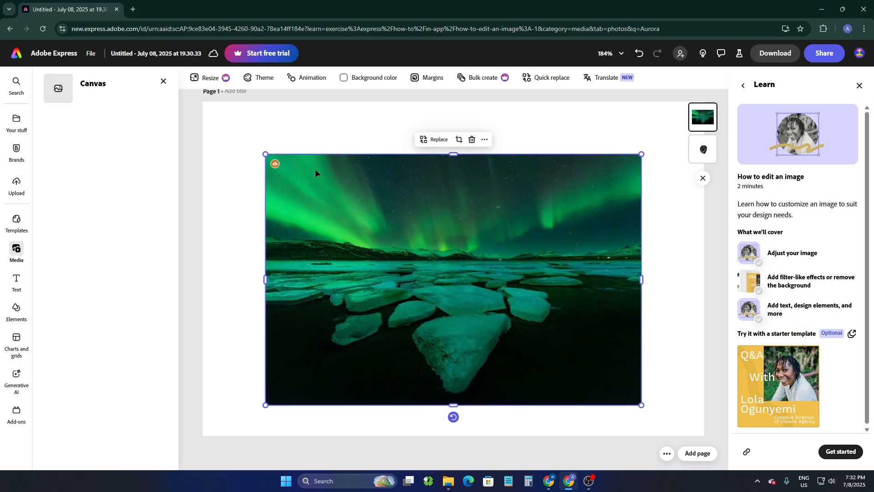
left_click_drag(256, 146, 291, 170)
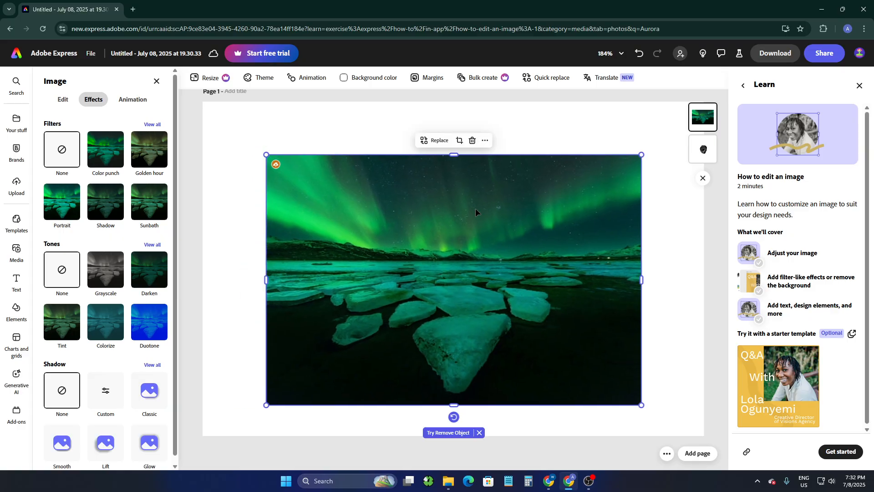
left_click(485, 140)
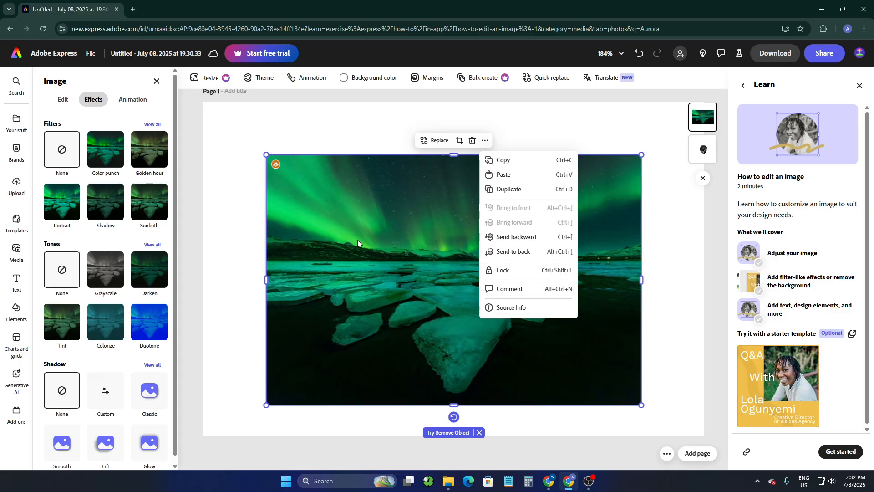
left_click(463, 142)
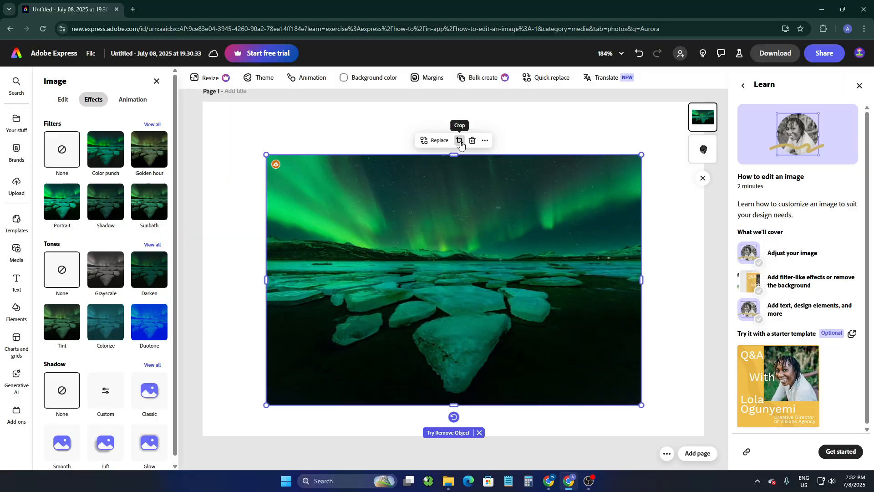
left_click(432, 140)
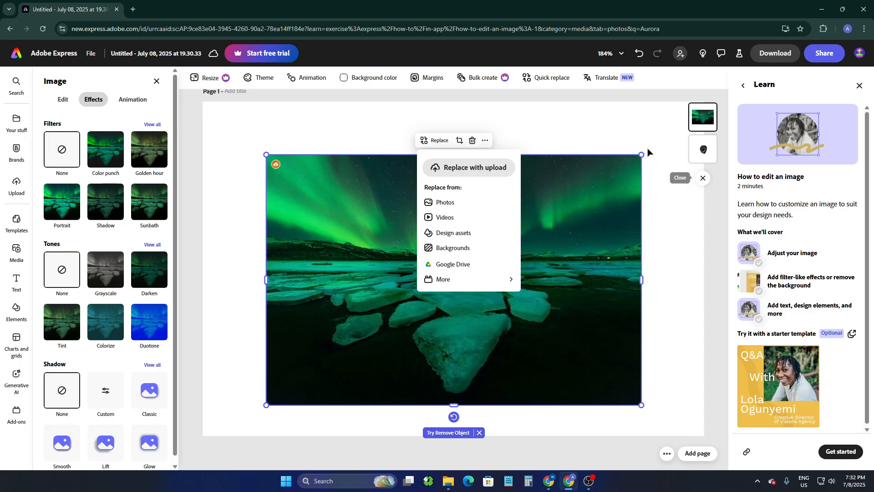
left_click(311, 117)
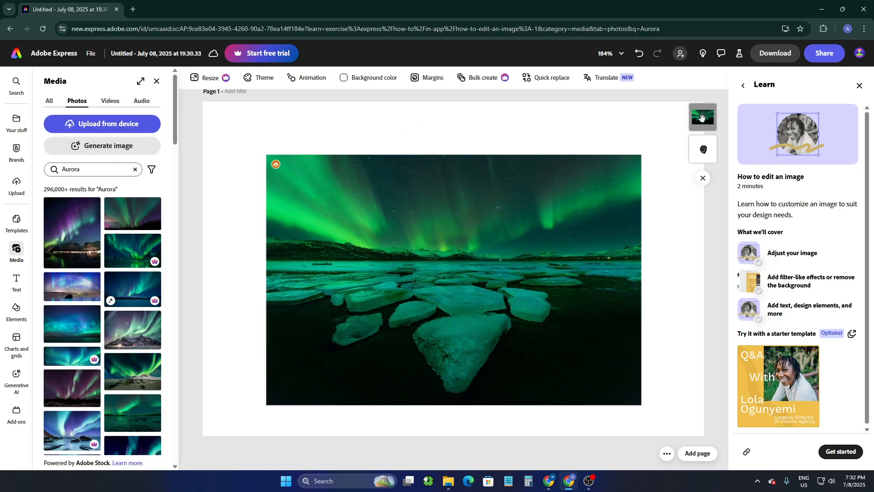
- Place the aurora photo behind the watch and enlarge it to cover the whole page
left_click_drag(701, 118, 702, 144)
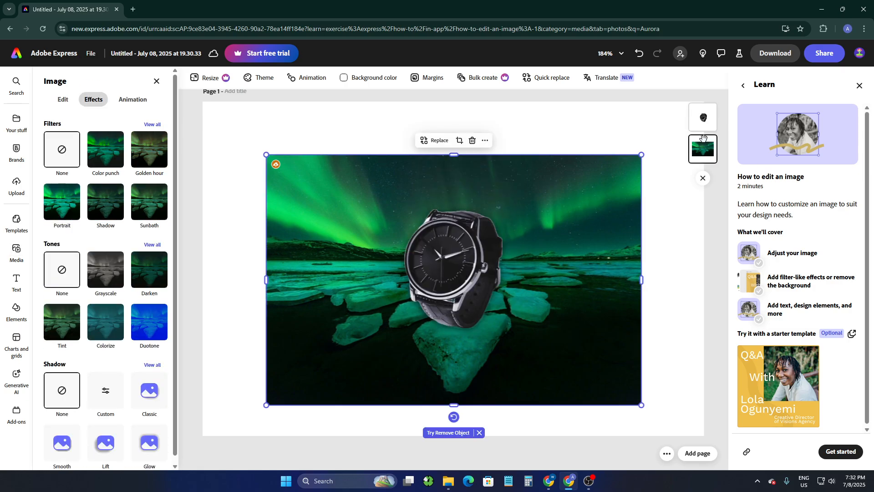
left_click_drag(266, 156, 195, 105)
left_click_drag(229, 149, 235, 146)
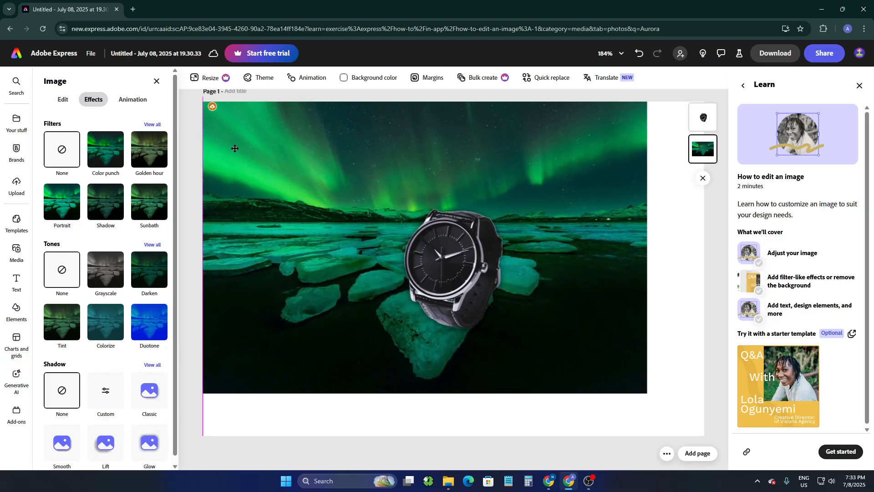
left_click_drag(649, 398, 706, 431)
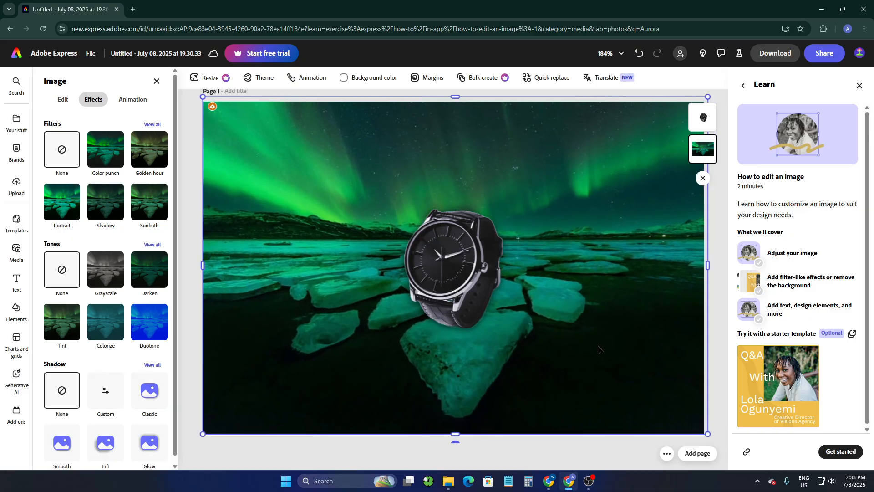
left_click_drag(602, 350, 598, 350)
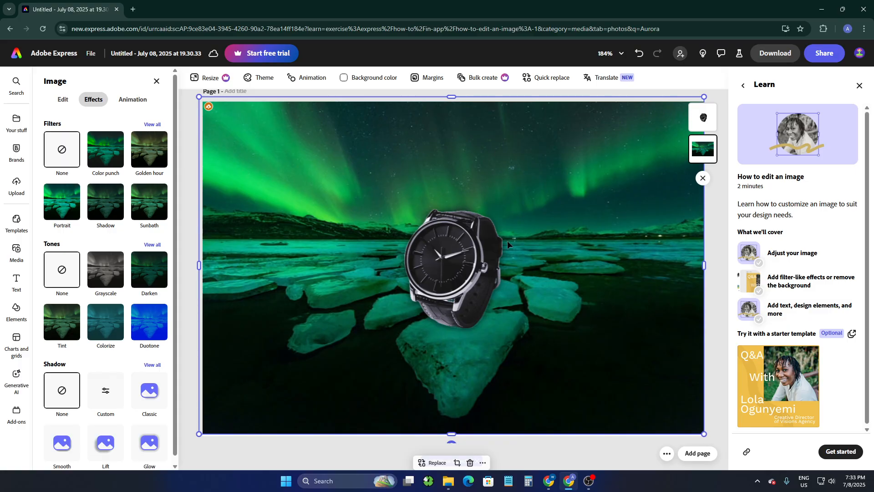
left_click_drag(478, 271, 478, 269)
- Try the Darken tone on the aurora background and set the tone back to None
scroll(130, 294, "down", 1)
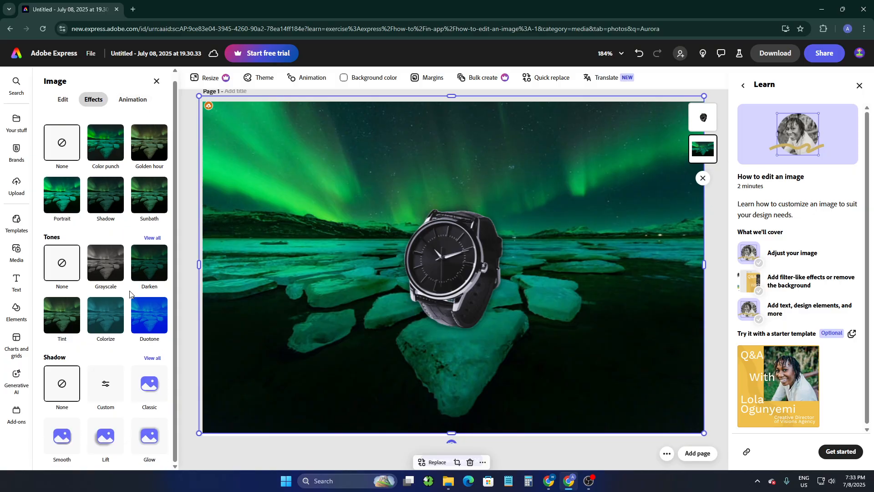
left_click(148, 269)
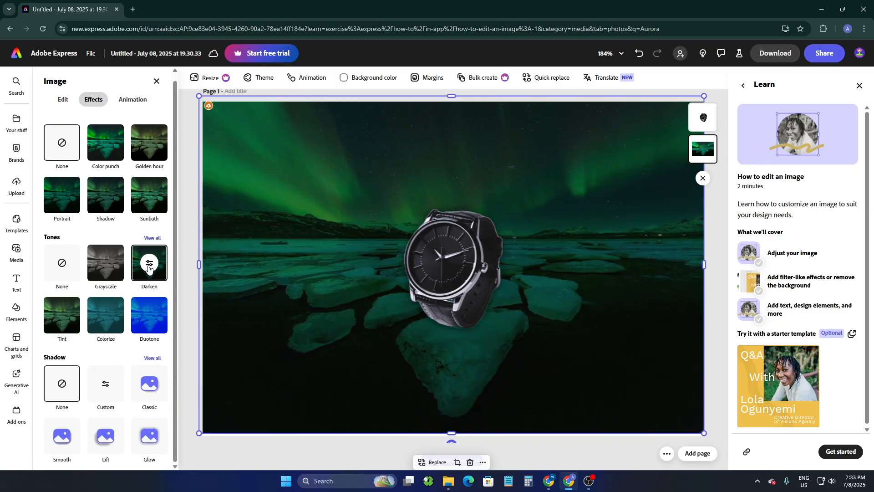
left_click(56, 267)
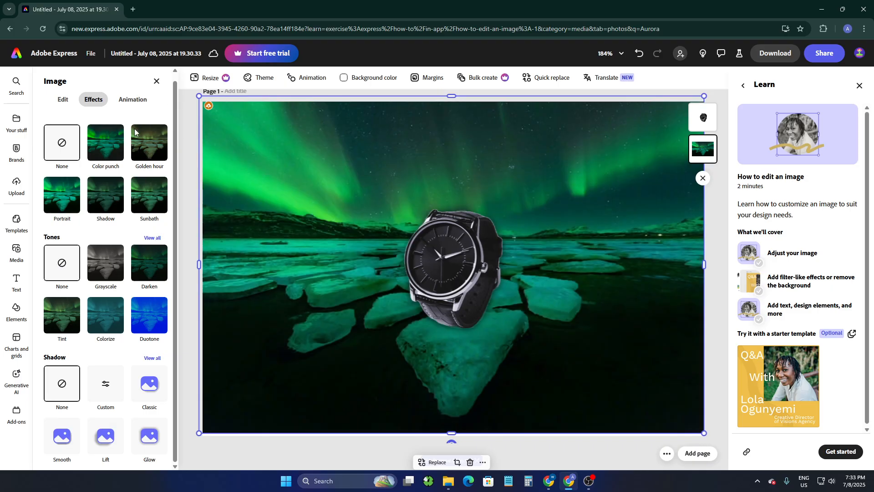
- Apply the Portrait filter to the aurora background with an intensity of 1
scroll(91, 137, "up", 1)
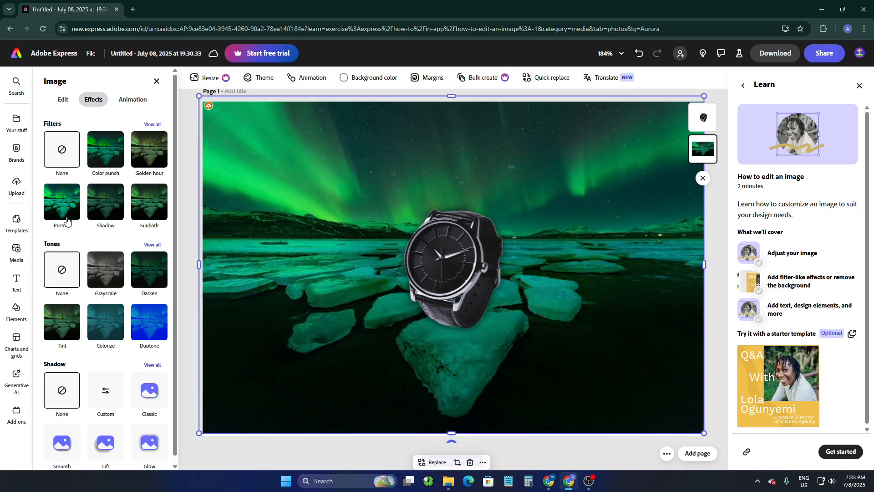
left_click(67, 221)
left_click(63, 213)
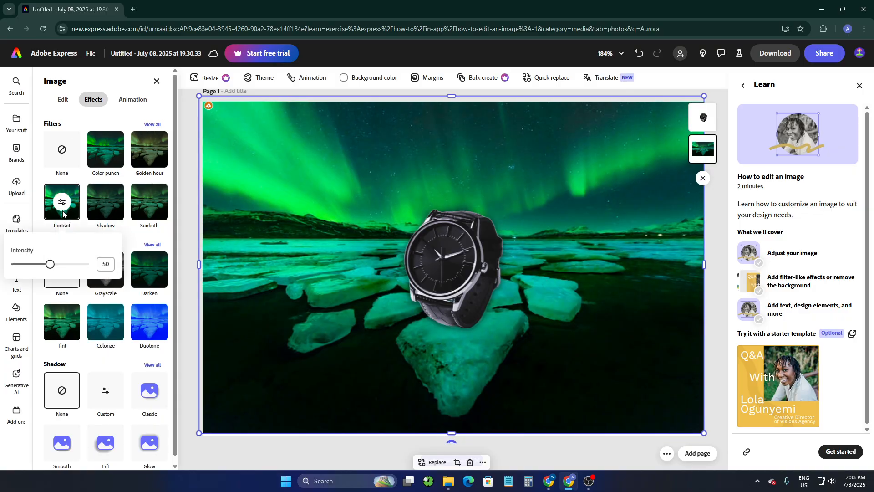
left_click_drag(18, 261, 14, 262)
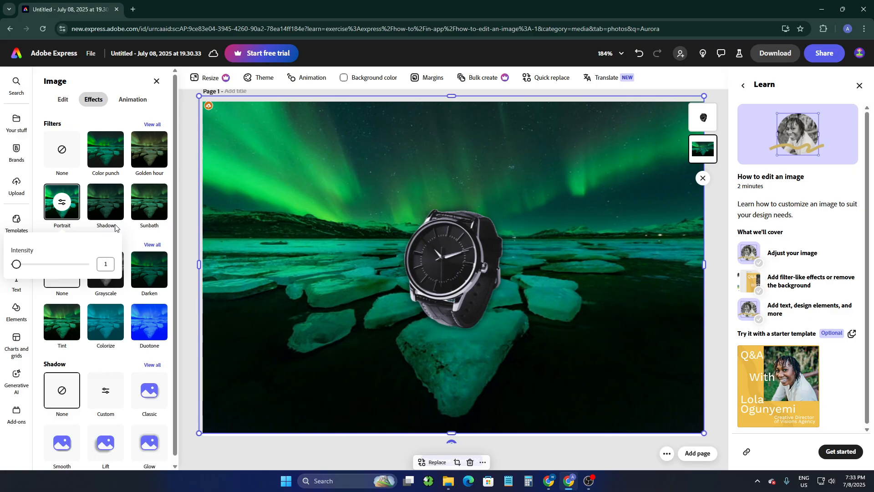
- Try the Wobble entrance animation on the watch and set the animation back to None
left_click(130, 102)
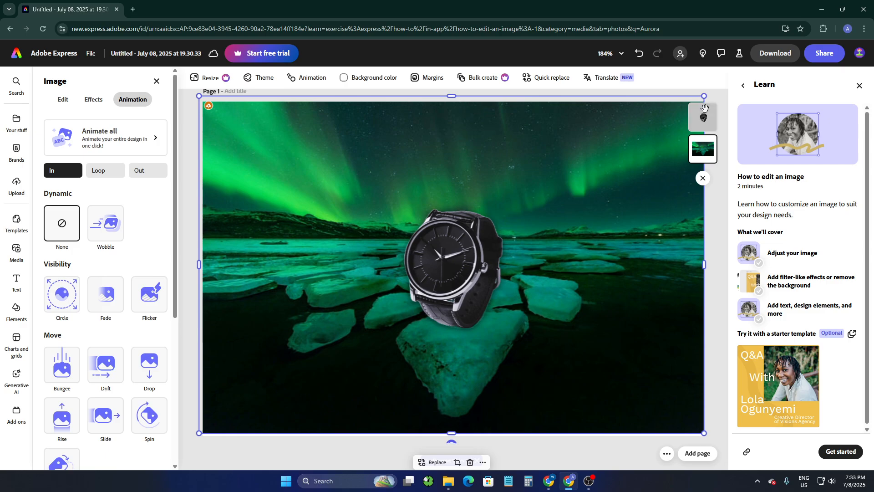
left_click(707, 113)
left_click(100, 224)
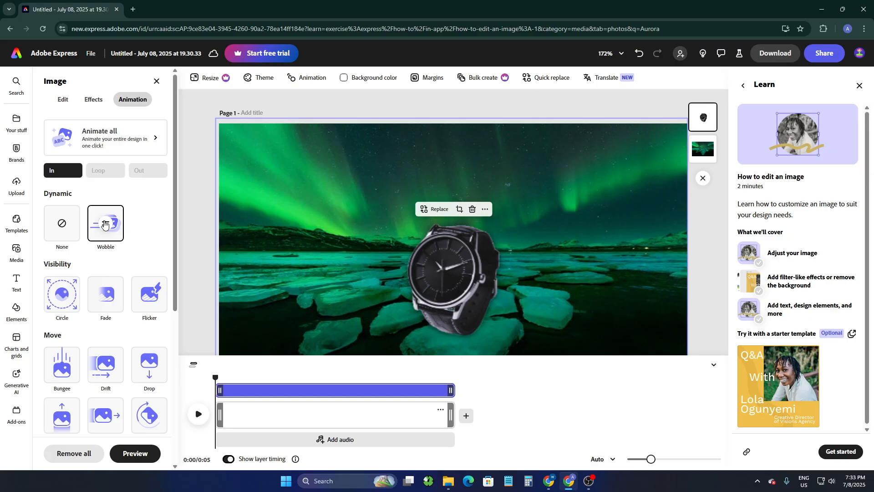
left_click(62, 223)
scroll(111, 255, "down", 3)
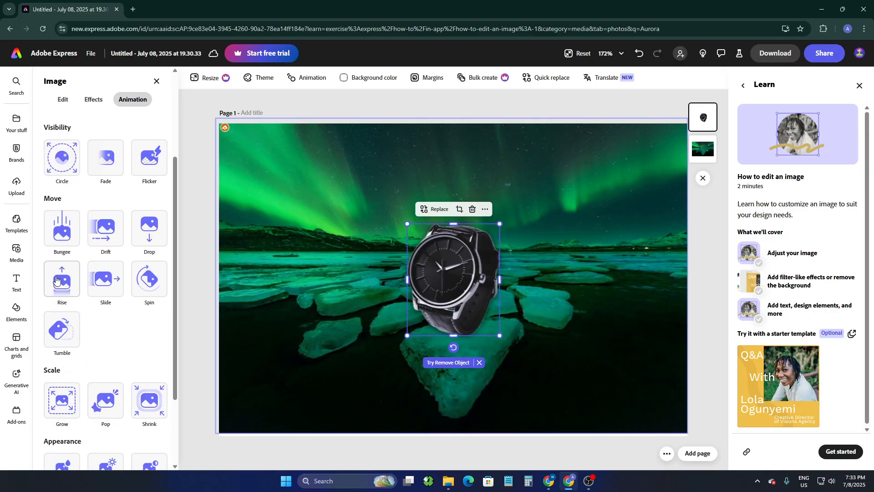
- Apply the Bungee entrance animation to the watch and play the page animation
scroll(87, 220, "down", 1)
left_click(71, 196)
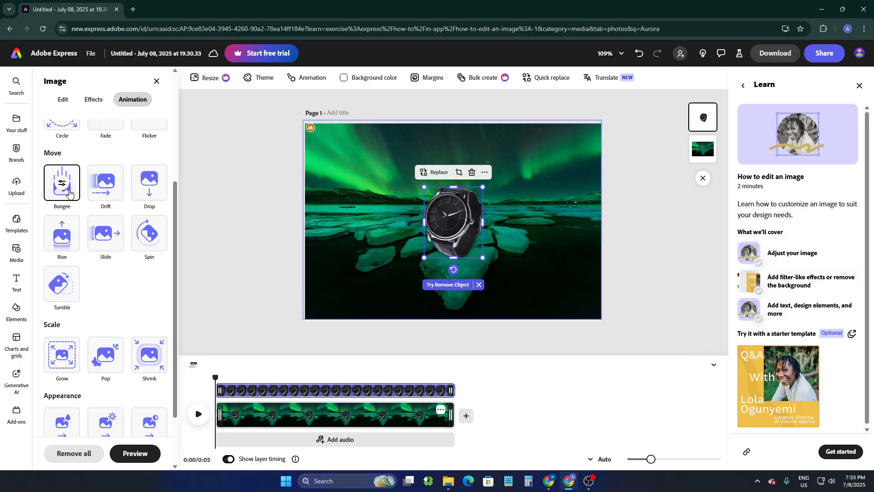
left_click(70, 193)
left_click(145, 156)
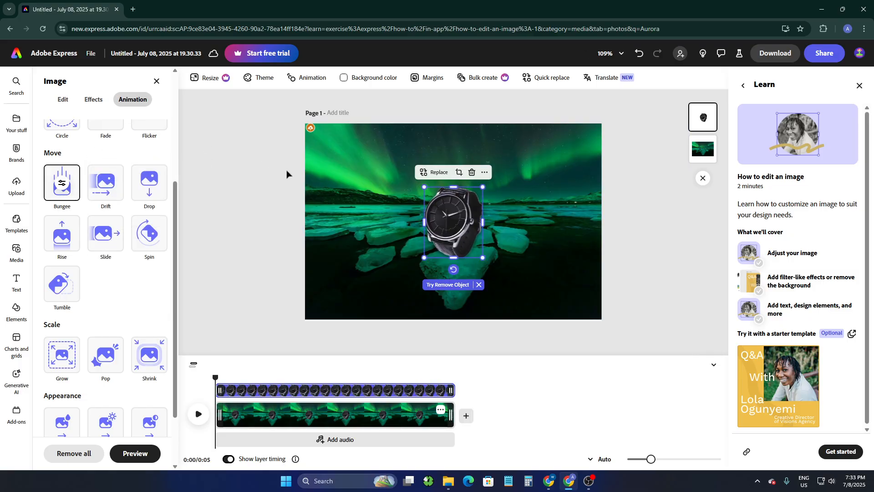
left_click(288, 211)
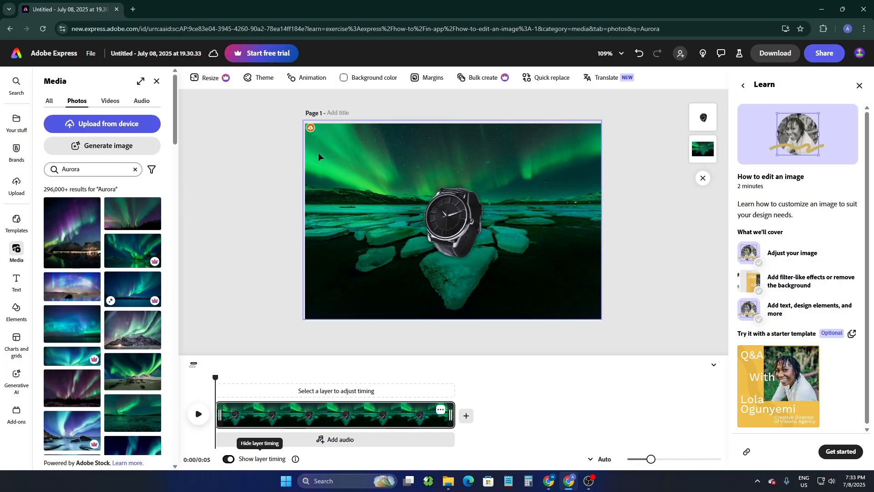
left_click(200, 415)
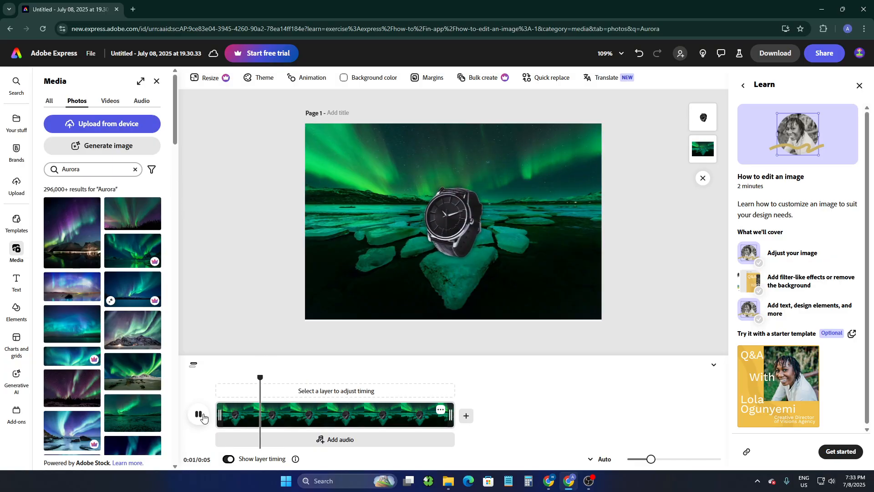
left_click(199, 414)
- Examine the page's layer timing and clip options on the timeline, and play the animation through to the end
left_click(276, 418)
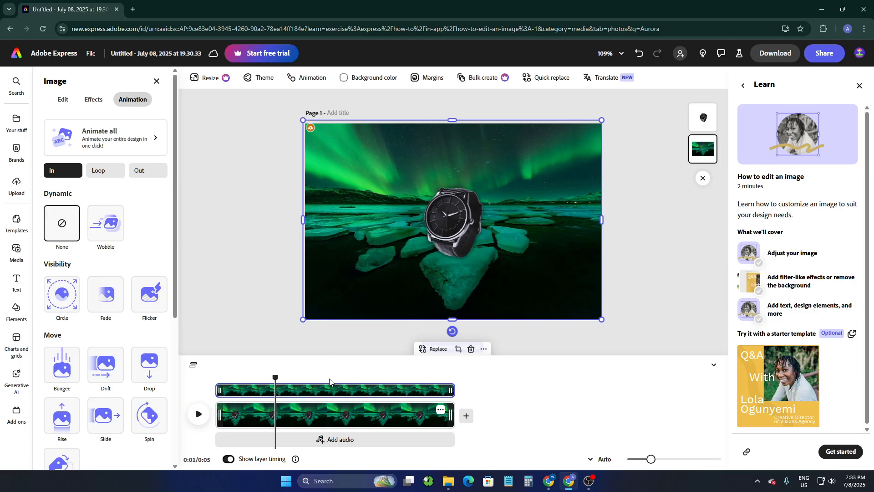
left_click(314, 390)
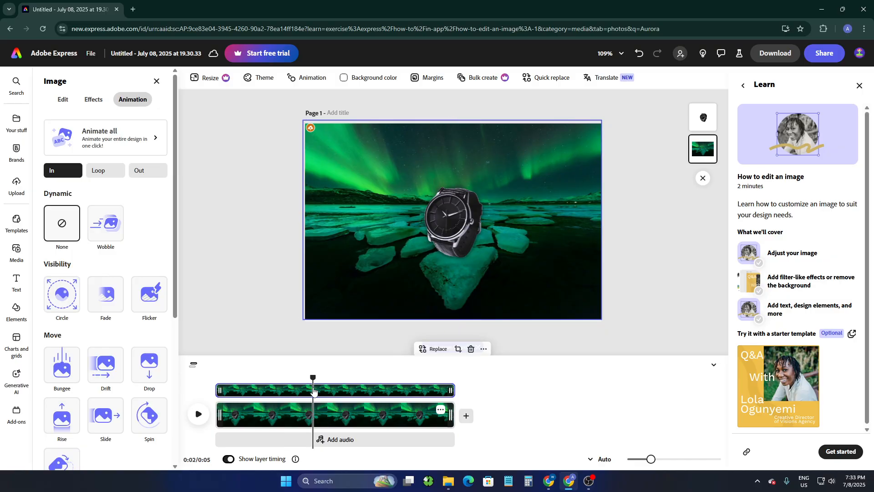
left_click(313, 420)
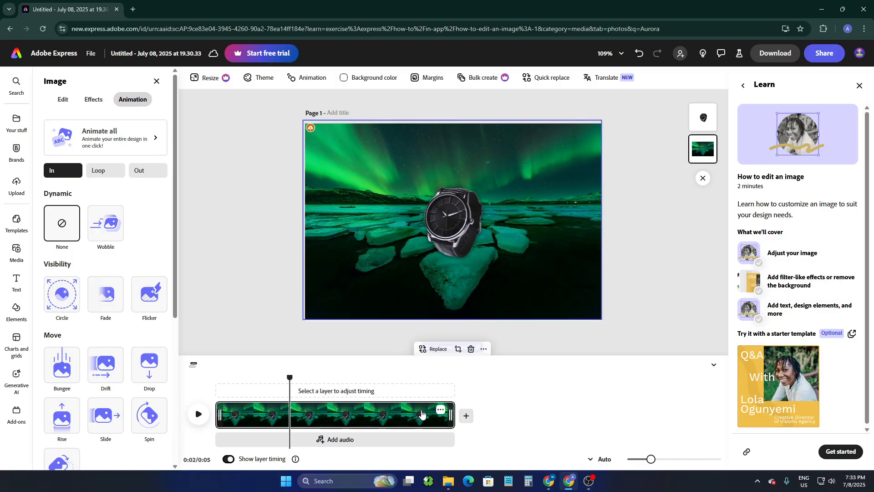
left_click(440, 409)
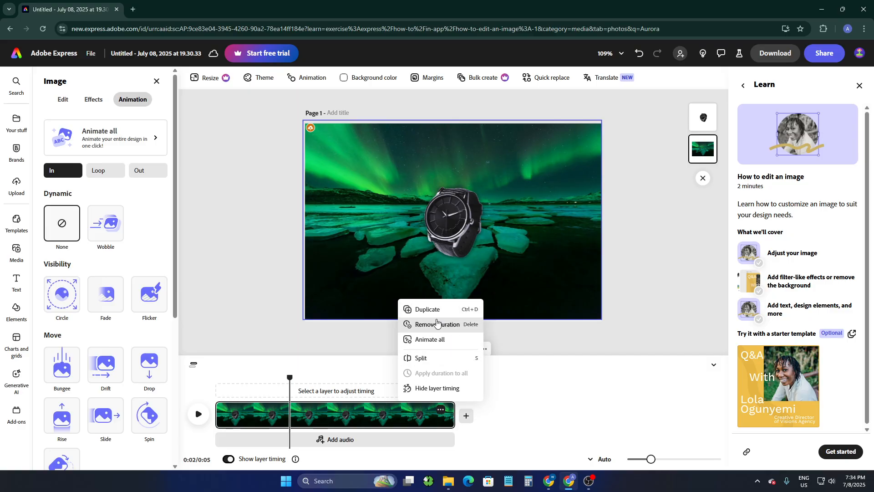
left_click(269, 351)
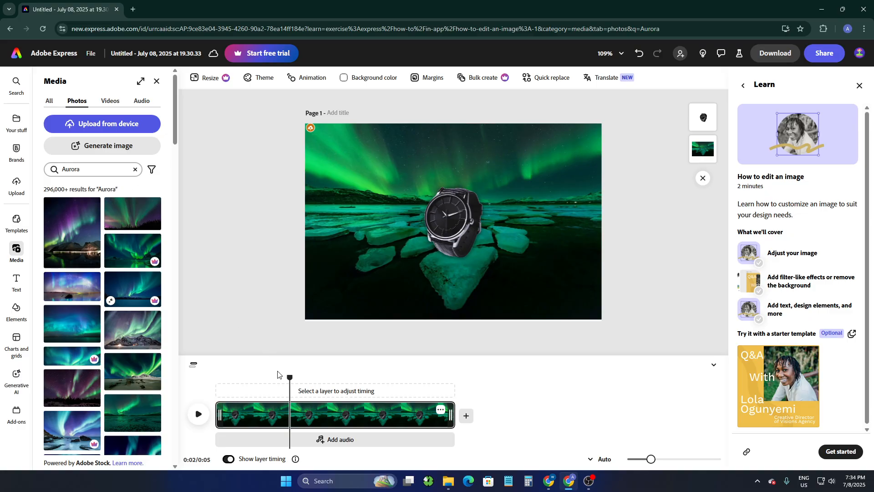
left_click(263, 412)
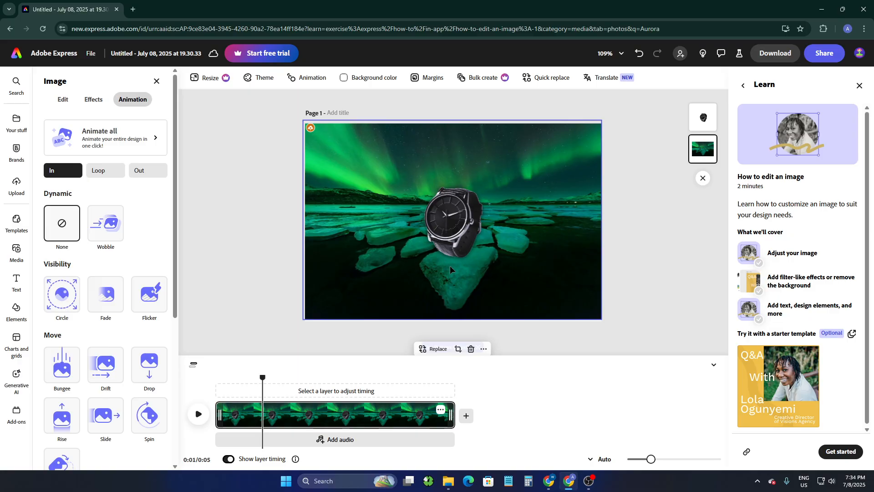
left_click(669, 273)
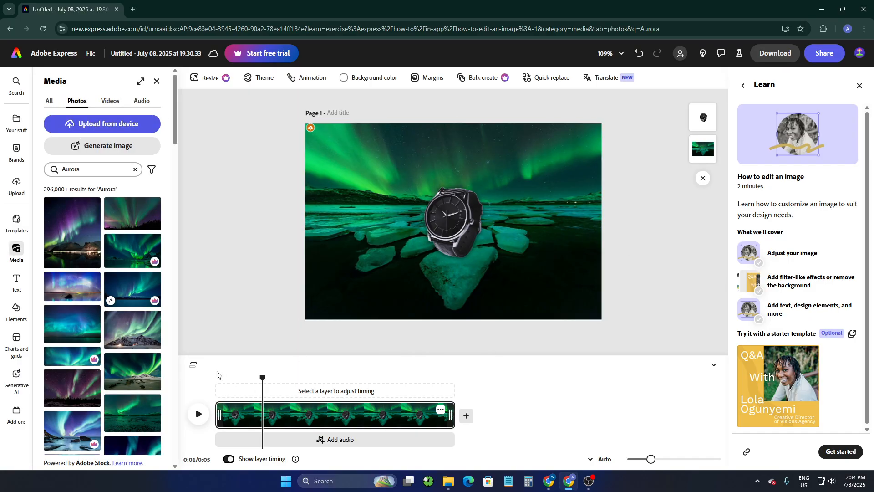
key("space")
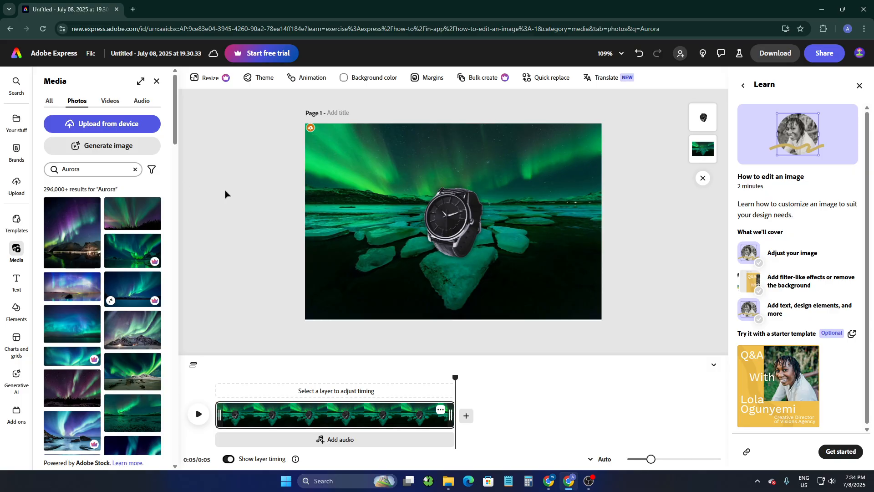
- Look through the Aurora video and audio media and the design template categories
left_click(107, 100)
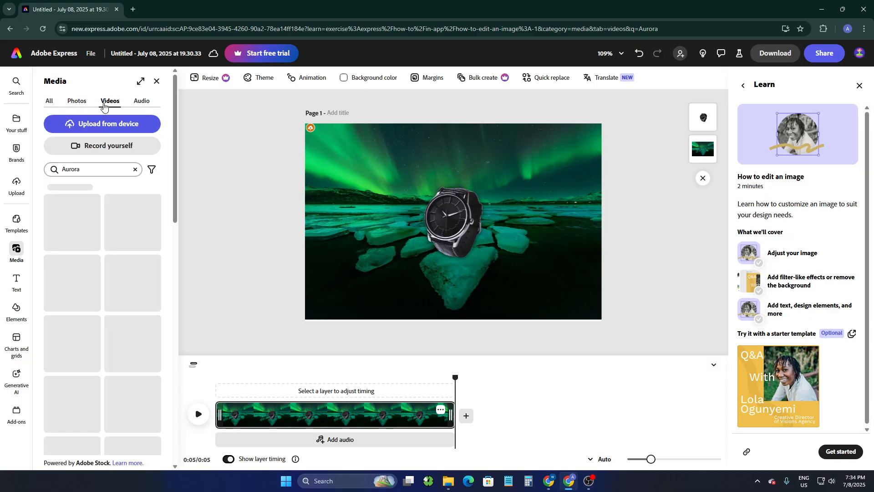
left_click(142, 101)
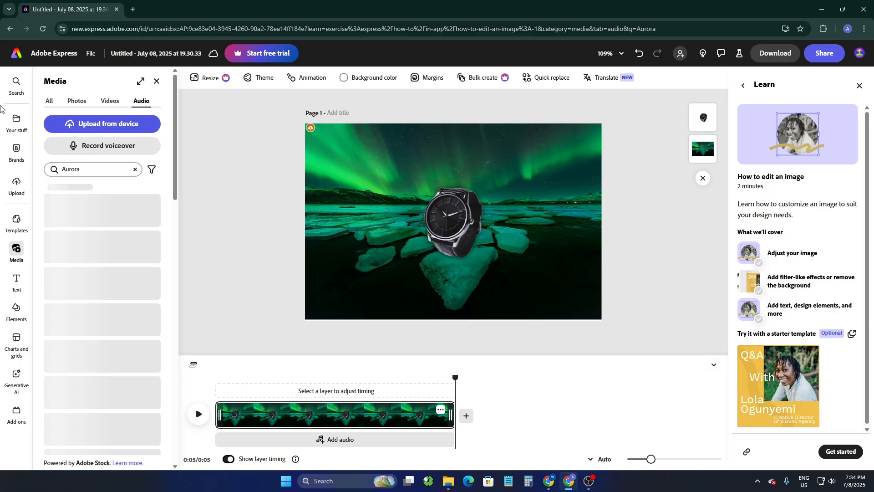
left_click(17, 222)
scroll(96, 309, "down", 3)
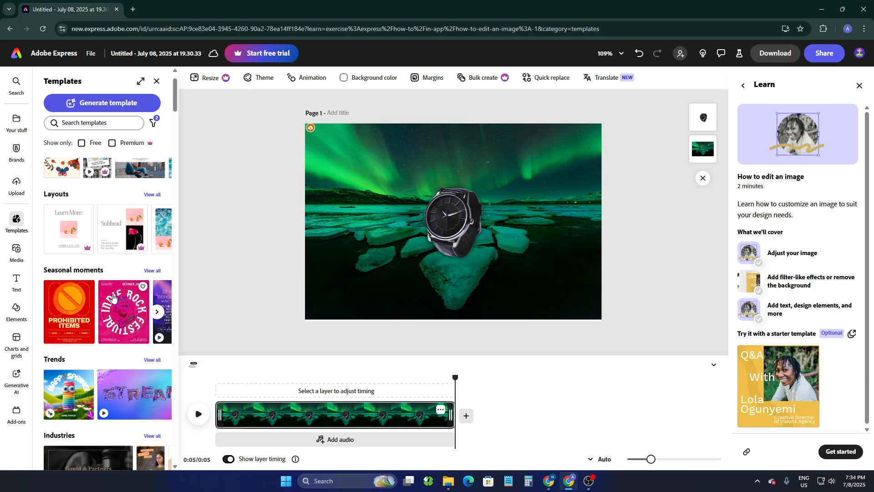
scroll(95, 309, "down", 1)
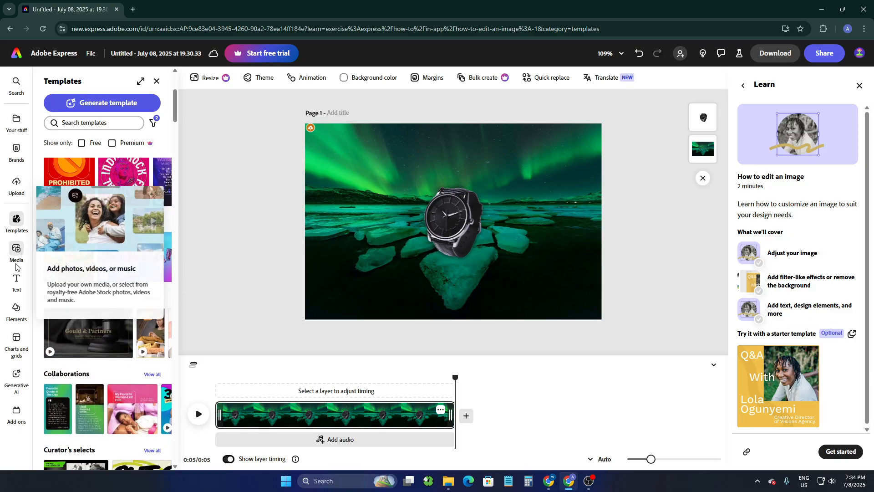
- Add the premium text template with a large serif name above a short paragraph from the Bios collection
left_click(16, 281)
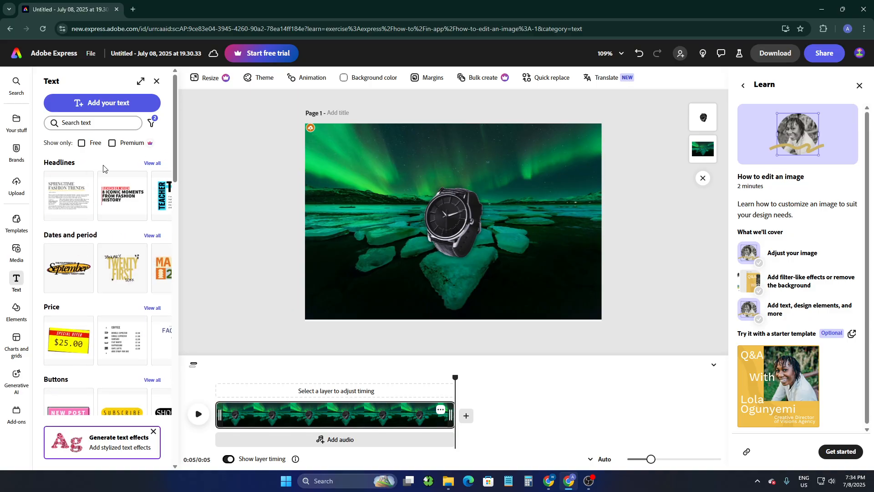
scroll(47, 259, "down", 2)
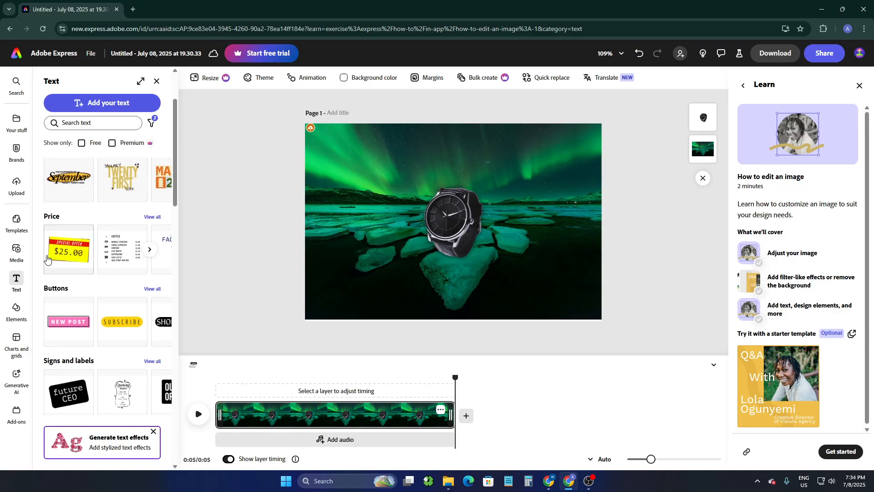
scroll(64, 296, "down", 3)
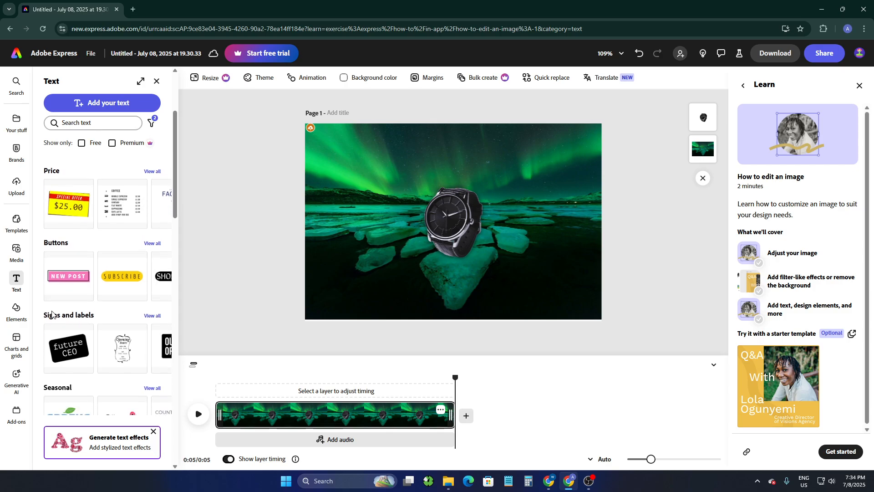
scroll(64, 301, "down", 1)
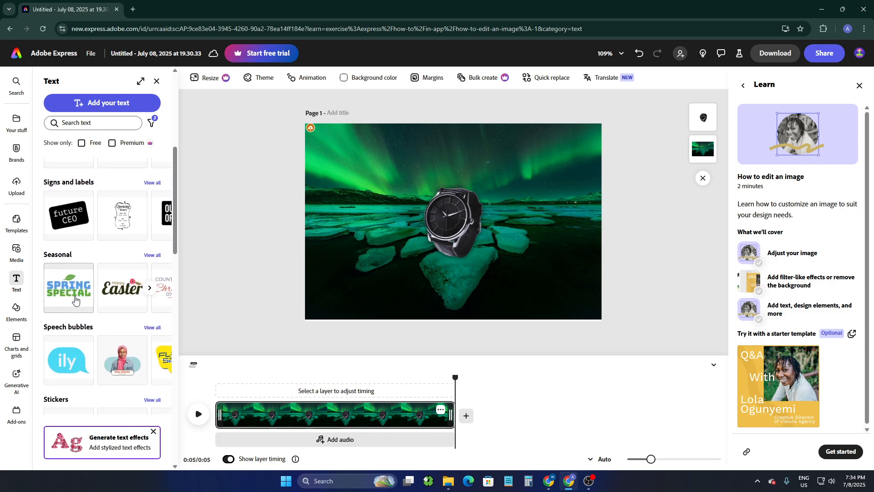
scroll(108, 361, "down", 3)
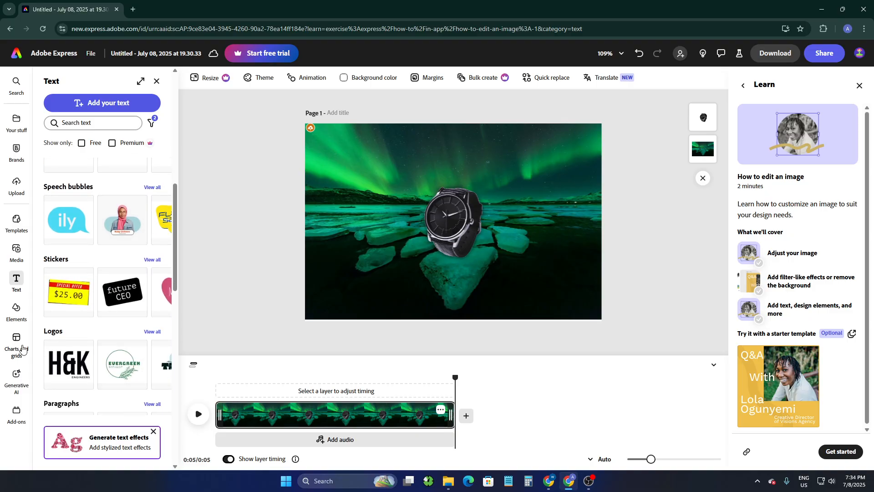
scroll(135, 327, "down", 3)
scroll(135, 328, "down", 1)
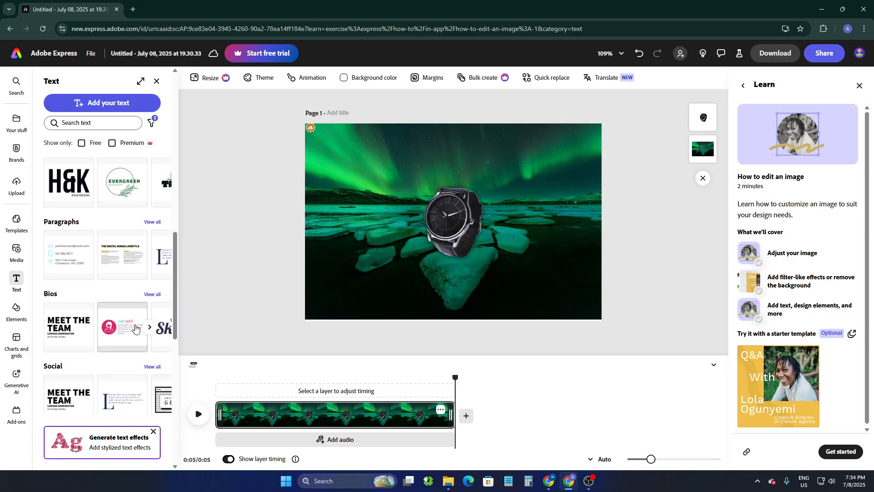
left_click(158, 295)
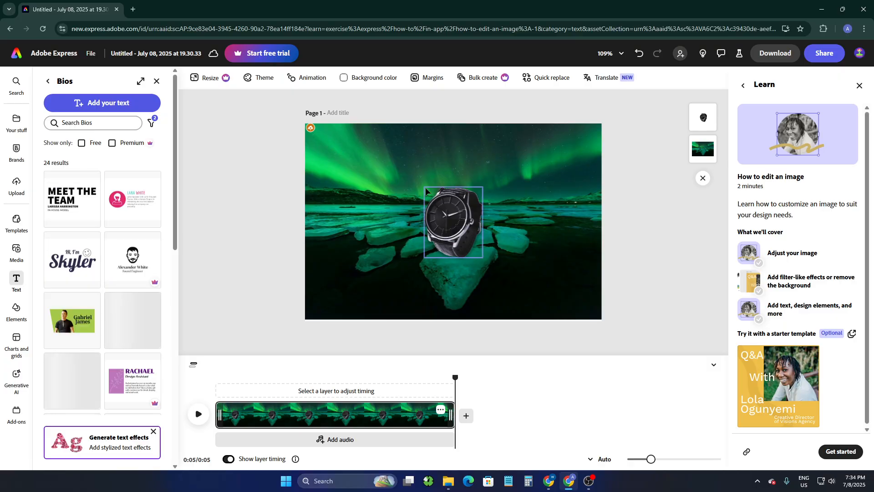
scroll(108, 256, "down", 2)
scroll(108, 256, "down", 5)
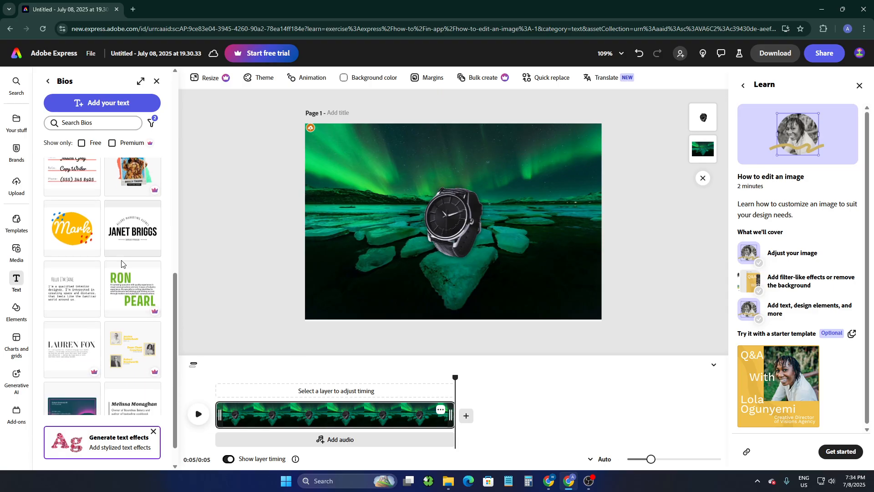
scroll(123, 237, "down", 1)
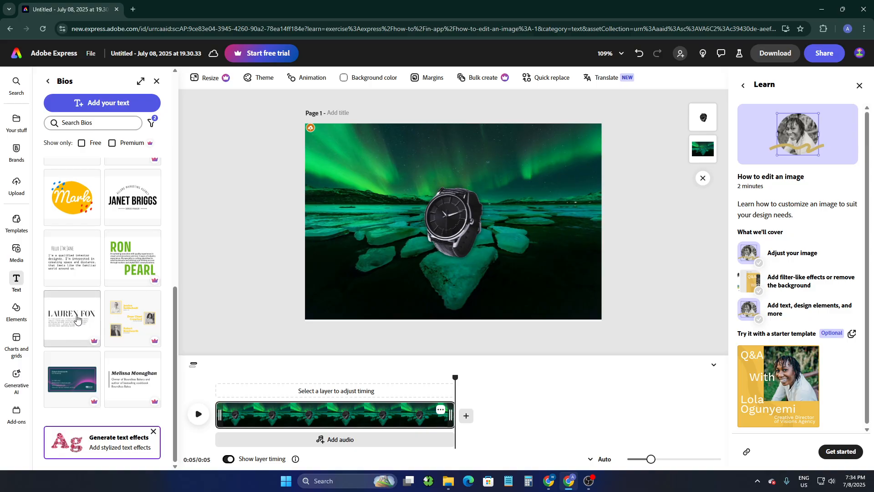
left_click(78, 318)
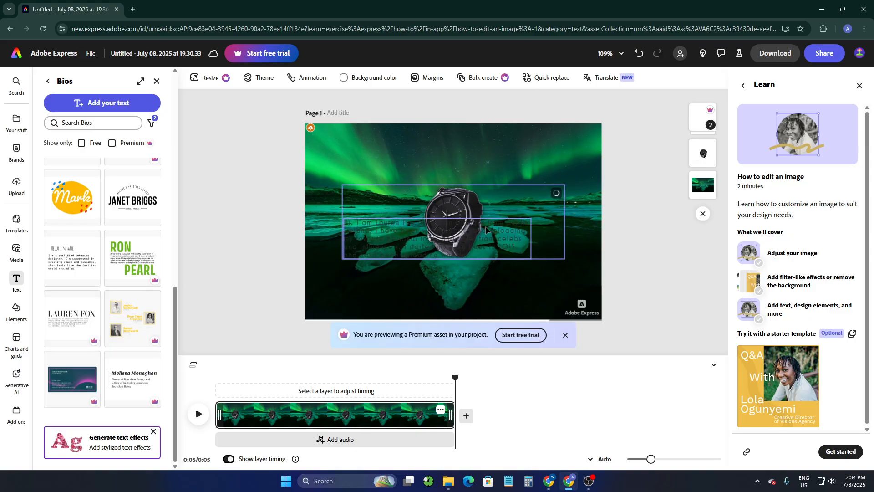
- Replace the name in the bio template's heading with "Luxurious"
left_click(477, 194)
left_click(485, 195)
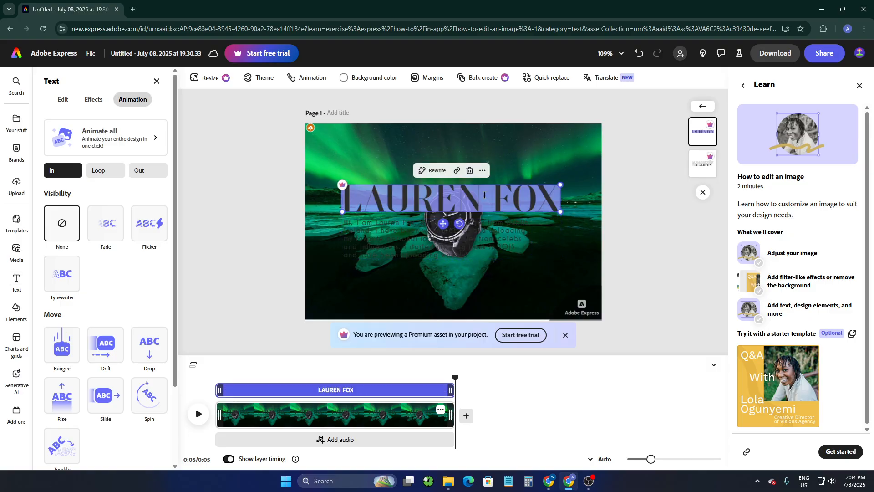
type("Lux")
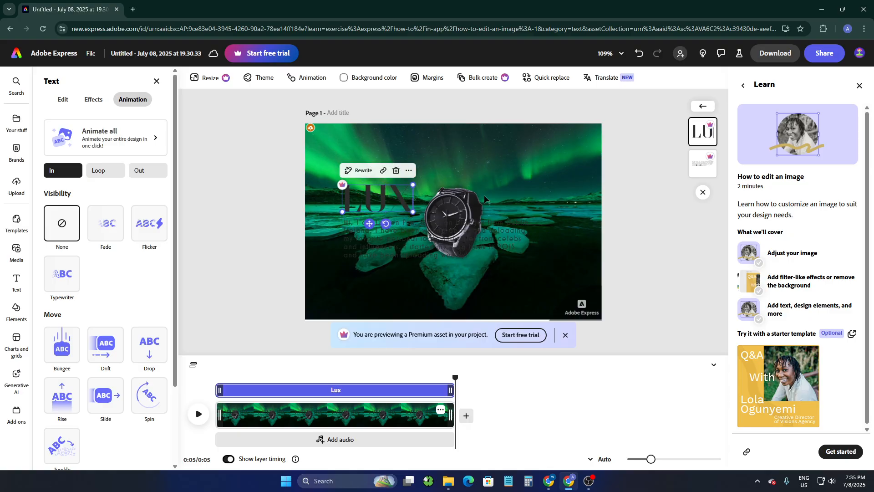
type("urious")
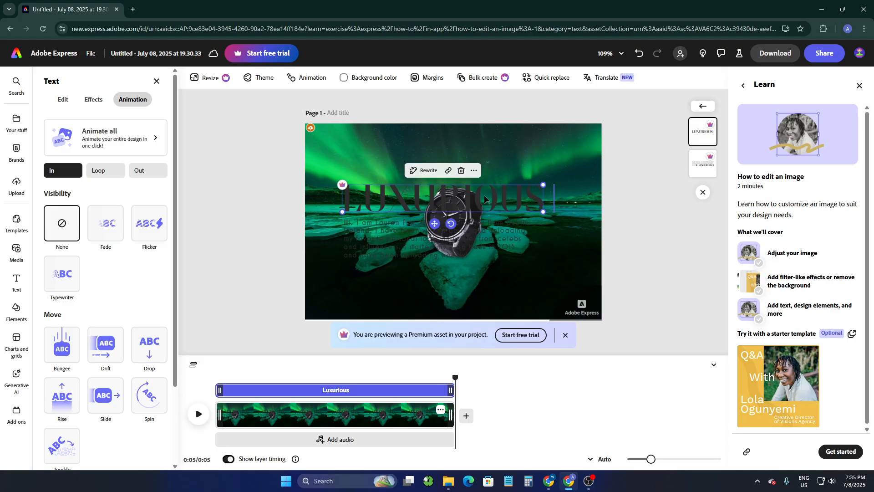
- Delete the bio paragraph, and place the "Luxurious" heading centered above the watch, slightly enlarged
left_click(478, 241)
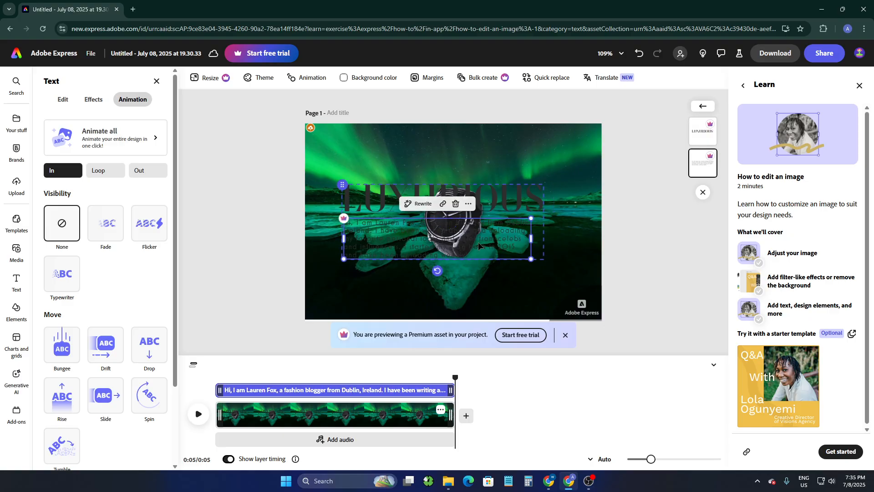
left_click(456, 203)
left_click(491, 196)
left_click_drag(497, 145, 532, 143)
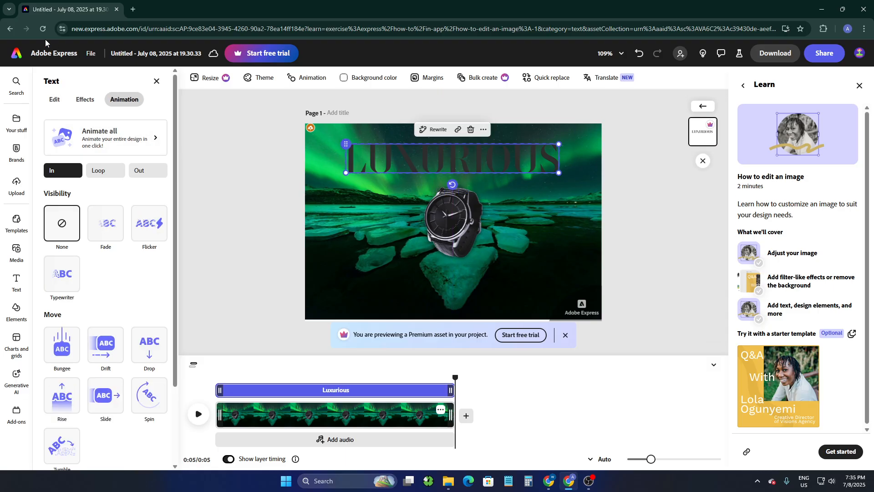
- Look through the available fonts and the Retiro Std style variants for the "Luxurious" heading
left_click(54, 99)
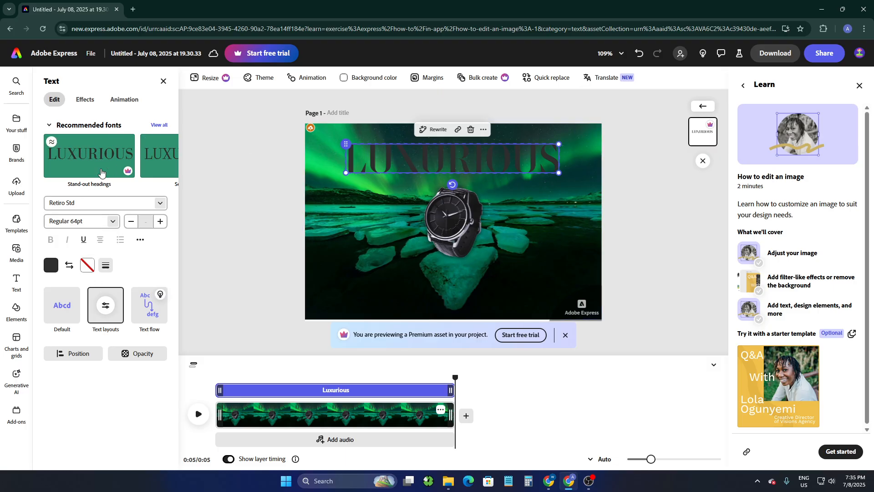
left_click(80, 203)
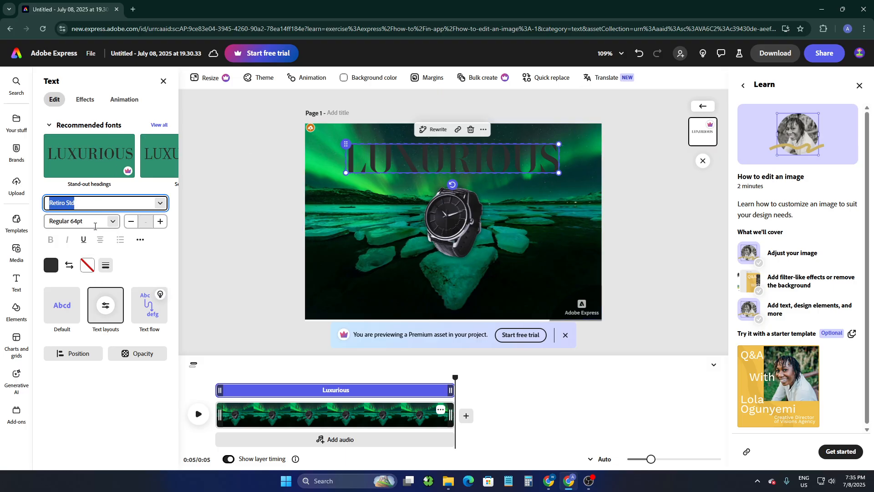
left_click(159, 204)
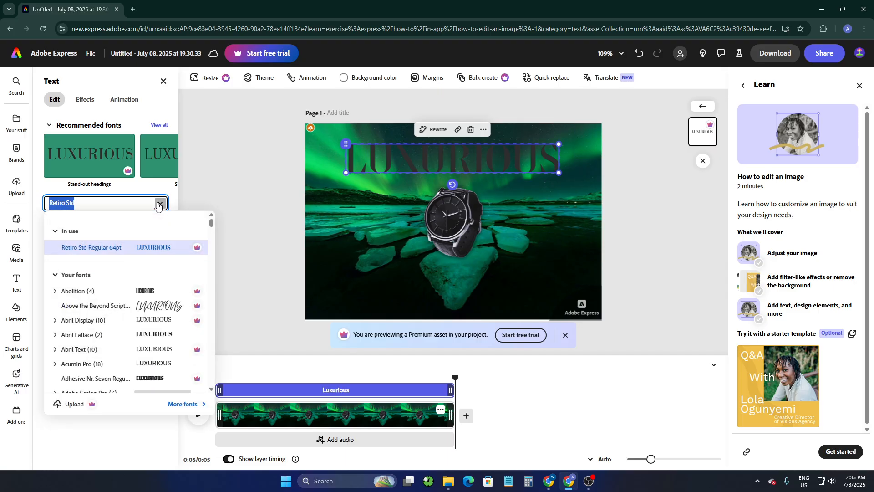
left_click(159, 204)
left_click(159, 204)
scroll(141, 283, "down", 10)
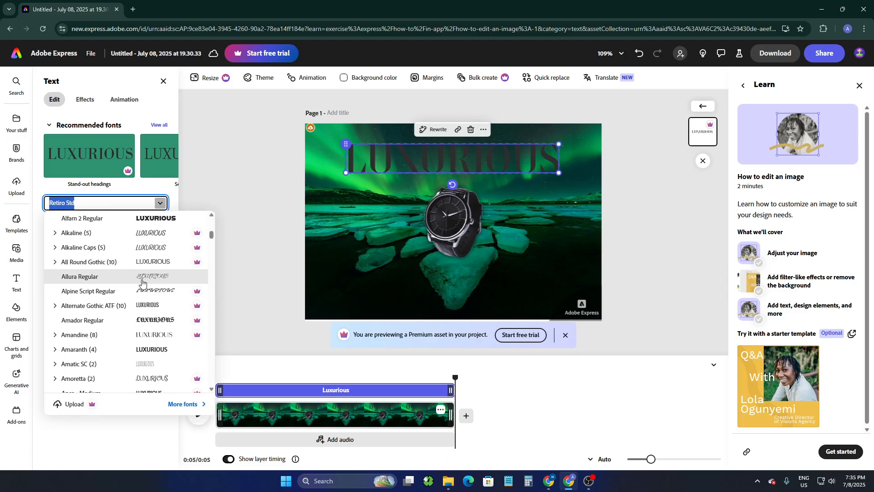
left_click(178, 177)
left_click(98, 223)
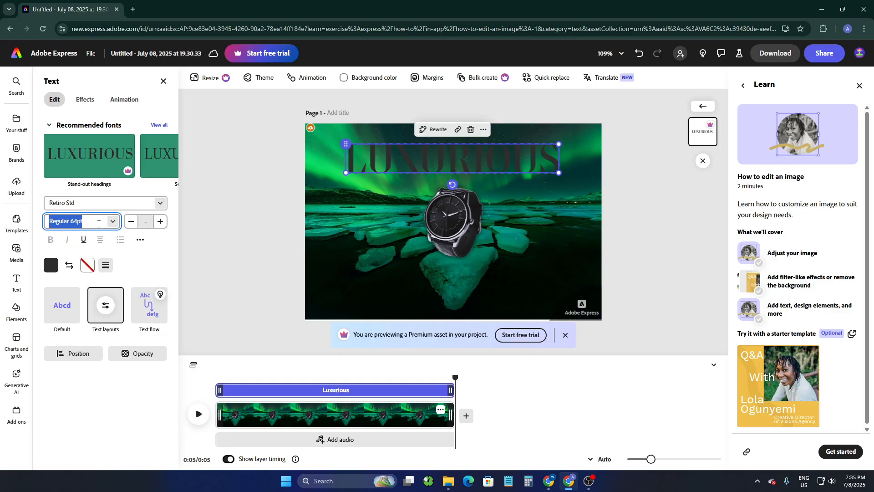
left_click(109, 223)
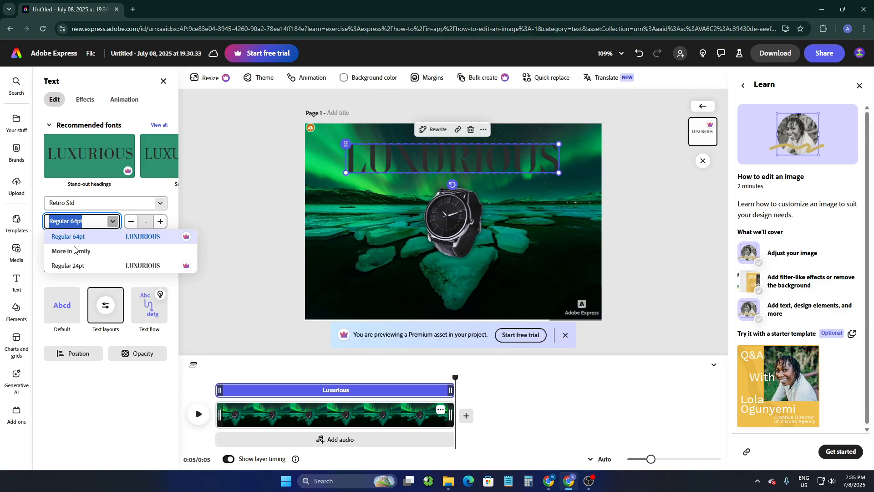
left_click(135, 207)
- Increase the "Luxurious" heading's font size by several increments and re-center it above the watch near the image's upper edge
left_click(159, 227)
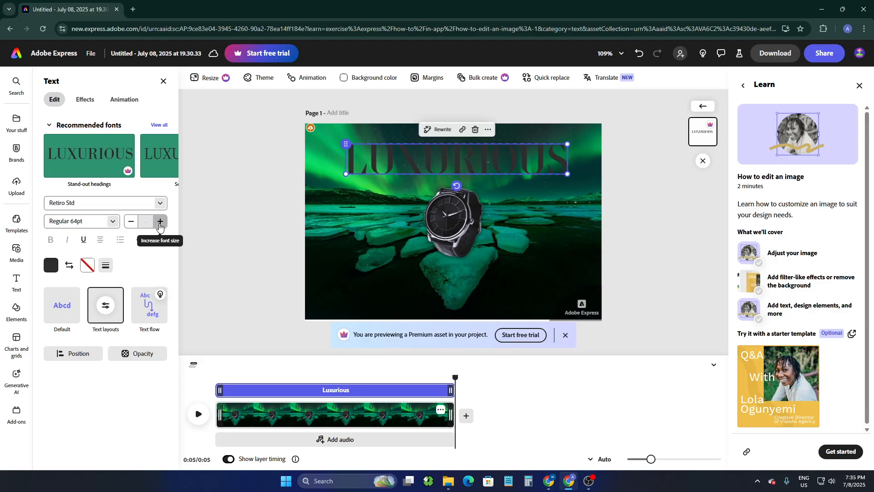
left_click(160, 227)
left_click(160, 221)
left_click(160, 221)
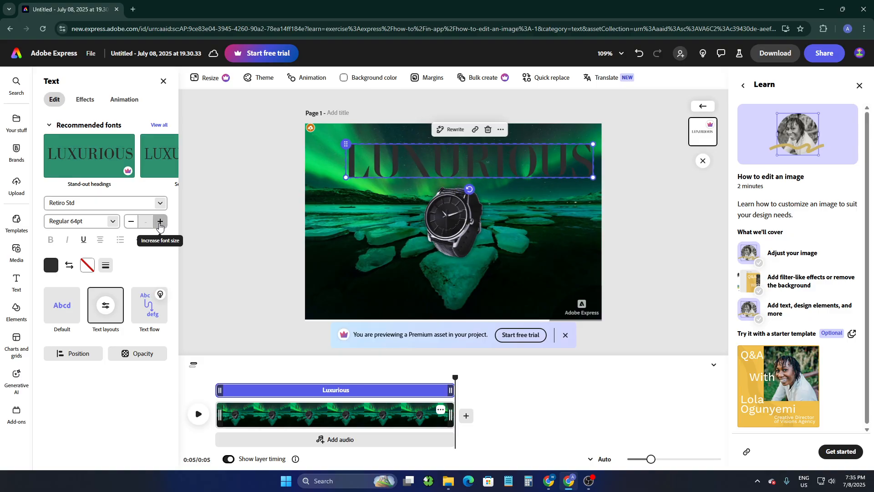
left_click_drag(491, 164, 472, 146)
double_click(474, 155)
left_click(501, 188)
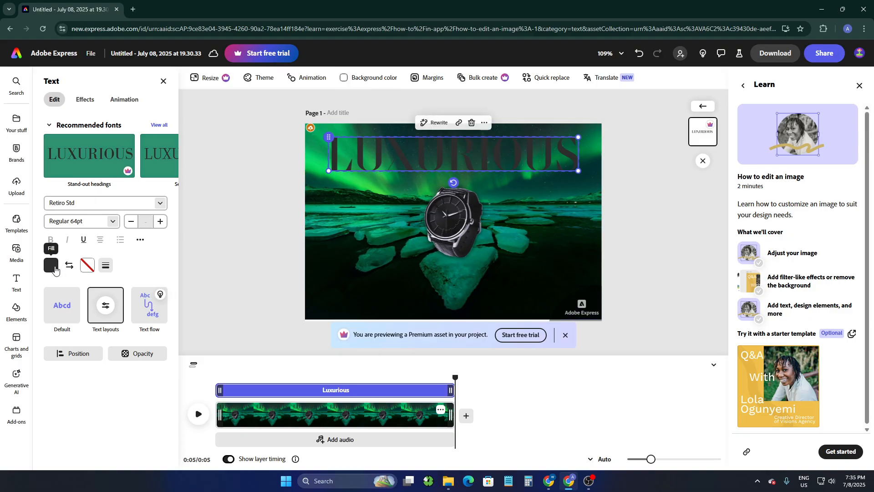
- Sample the teal of the ice as the heading's custom fill color, and shift the fill to light grey #B3B3B3
left_click(51, 265)
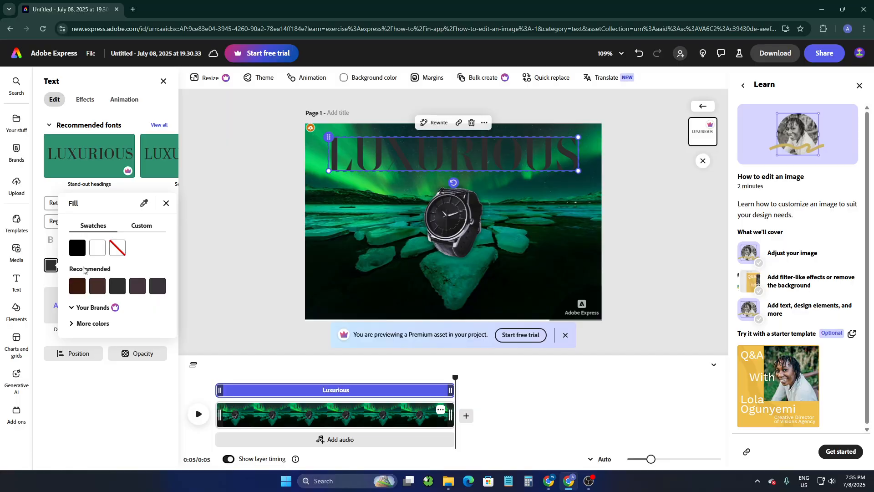
left_click(146, 226)
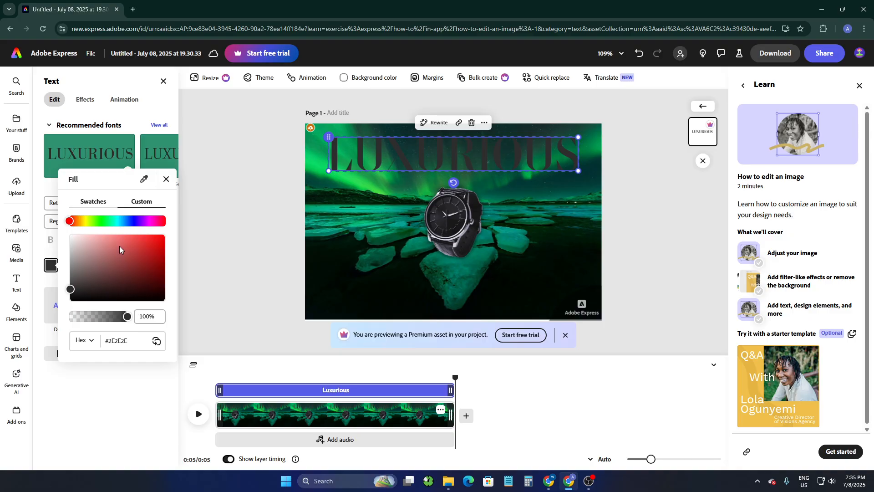
left_click(144, 180)
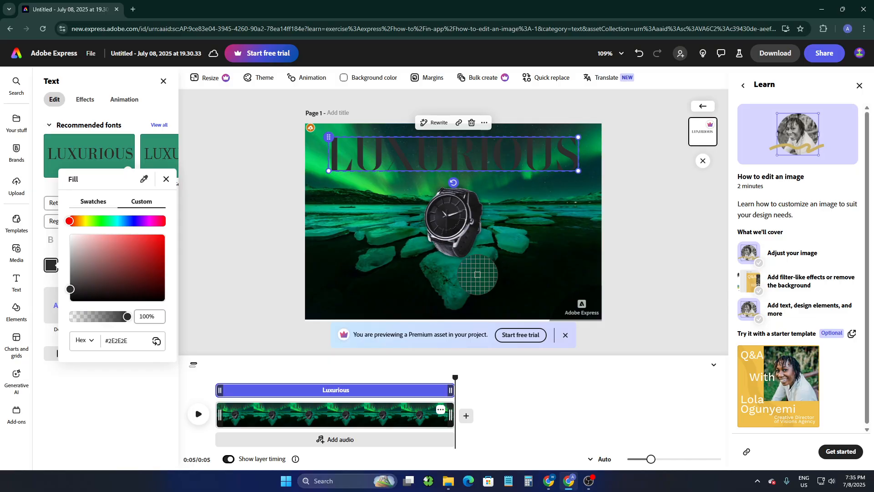
left_click(463, 274)
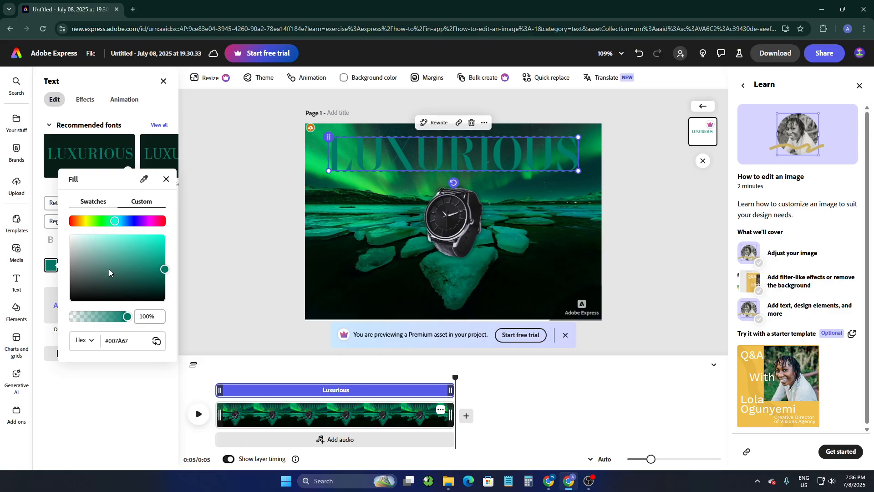
left_click(70, 236)
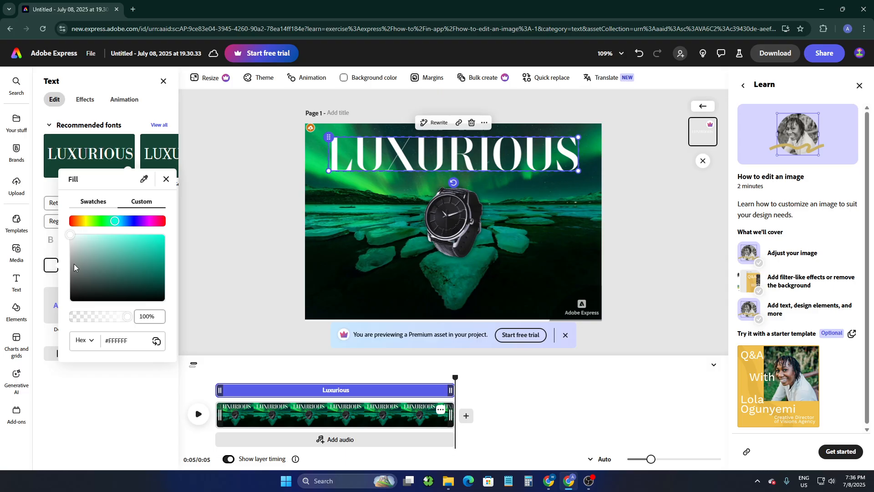
left_click_drag(72, 235, 62, 257)
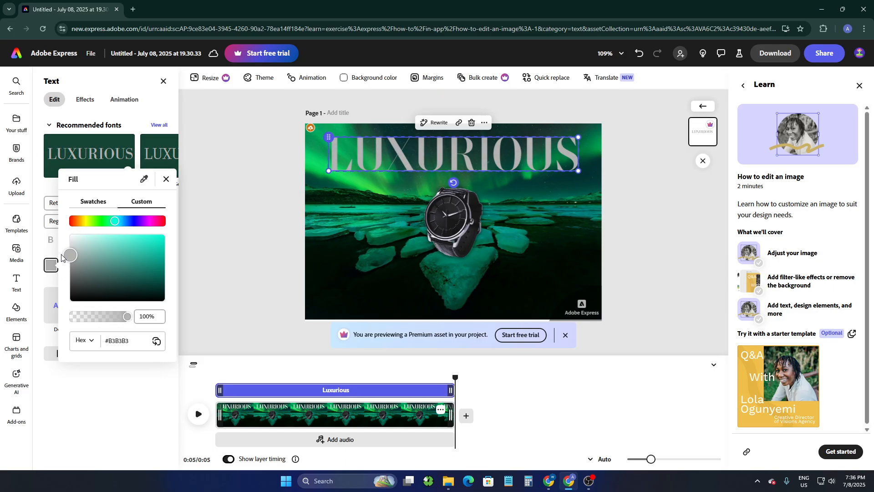
left_click(123, 388)
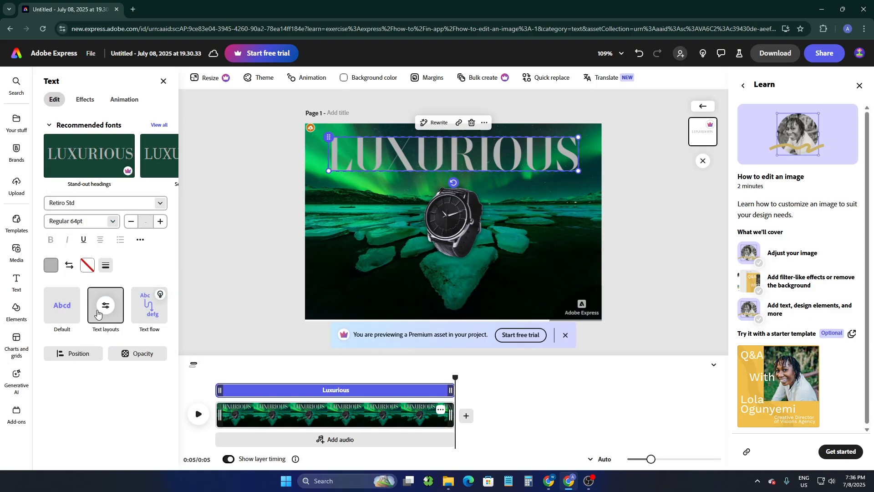
- Change the "Luxurious" heading's fill to a bright, fully saturated turquoise
left_click(88, 265)
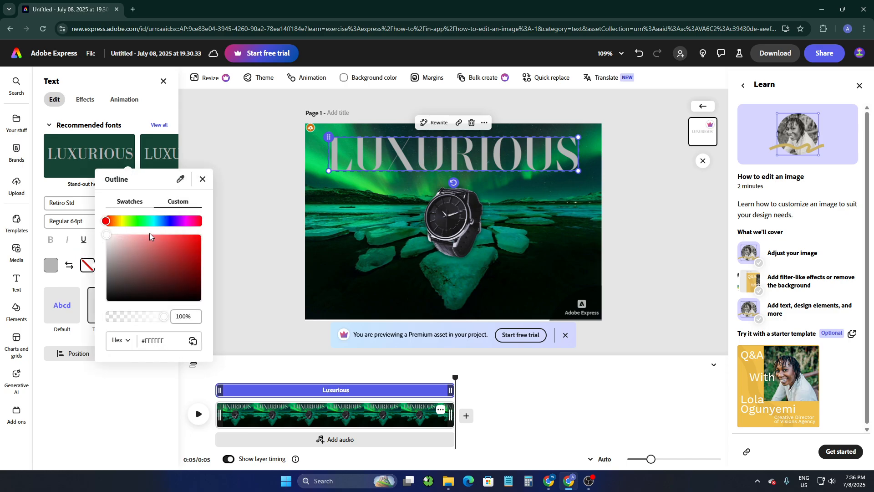
left_click(52, 270)
left_click(53, 266)
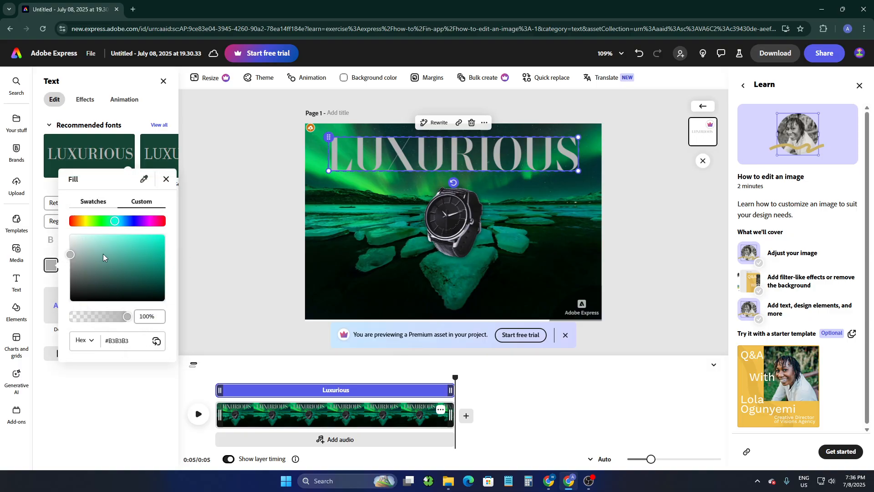
left_click_drag(69, 256, 267, 230)
- Give the "Luxurious" heading a black #000000 outline
left_click(87, 266)
left_click(87, 267)
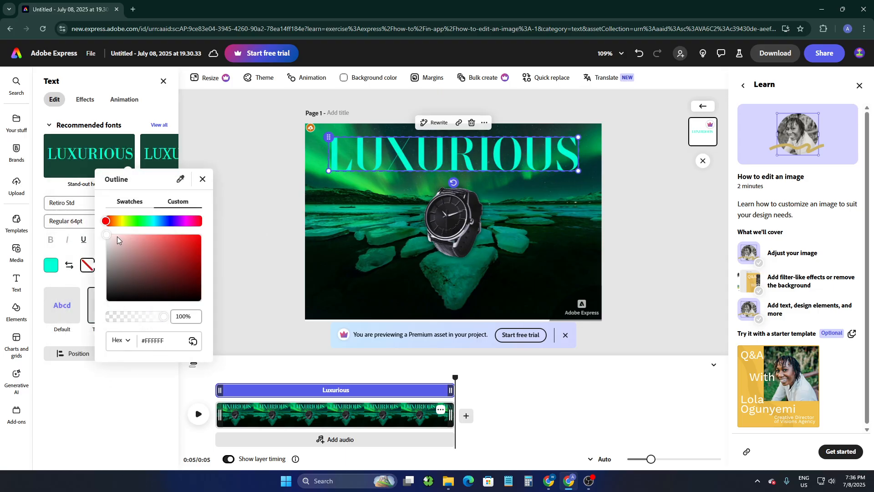
left_click_drag(105, 236, 208, 309)
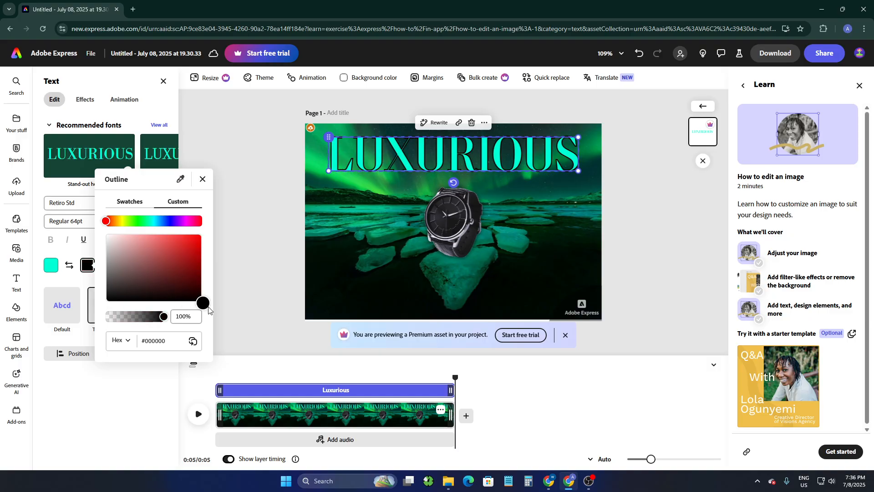
left_click(299, 347)
left_click(275, 285)
- Reduce the "Luxurious" heading's opacity to 57%
left_click(492, 163)
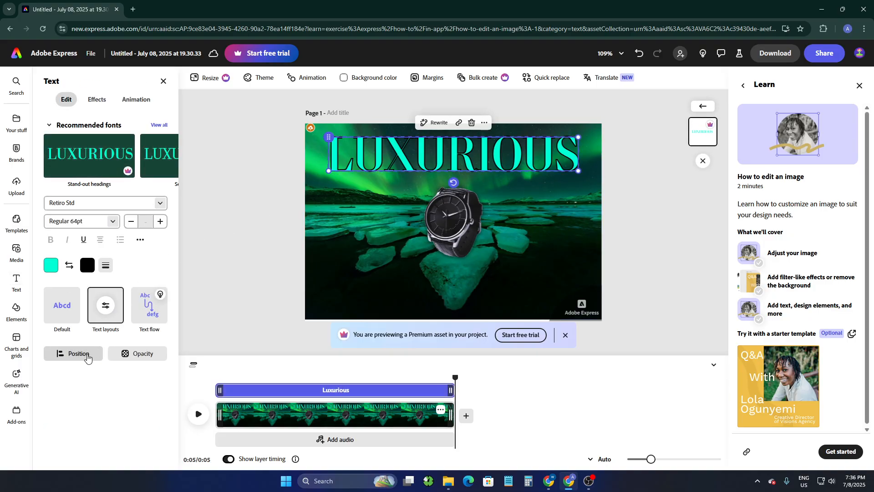
left_click(135, 355)
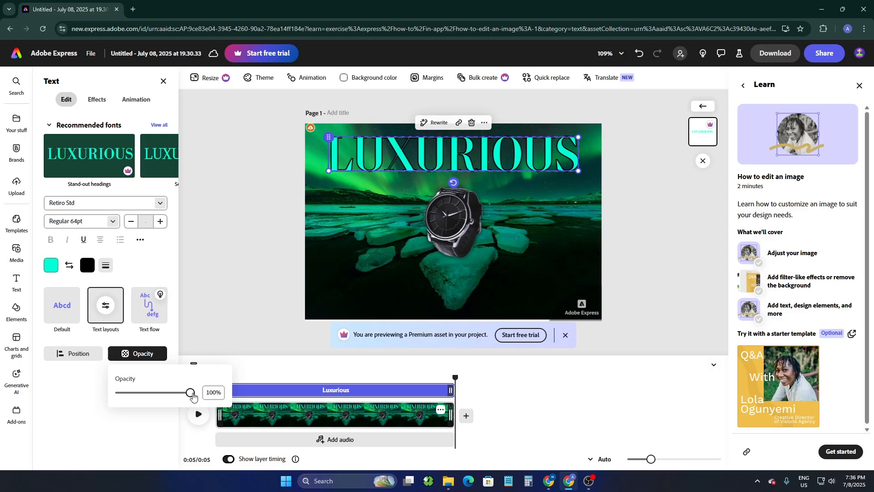
left_click_drag(193, 396, 162, 397)
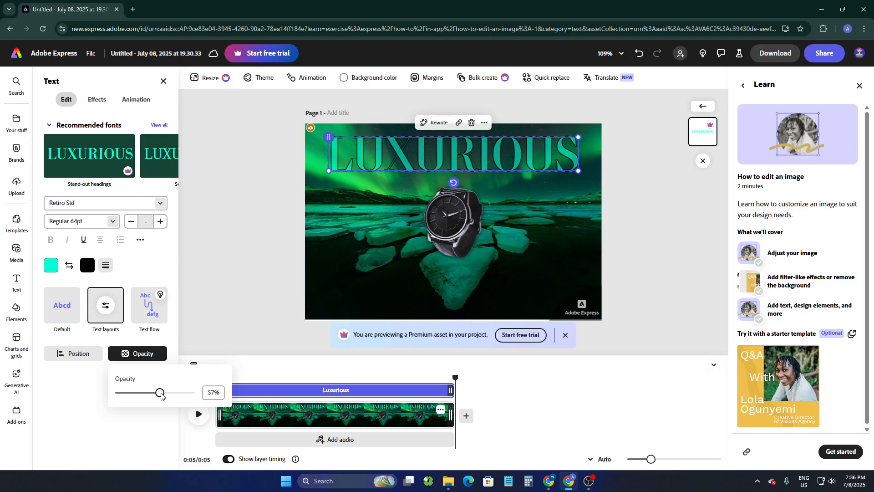
- Change the "Luxurious" heading's outline color to dark grey #5E5E5E
left_click(88, 264)
left_click_drag(109, 297, 100, 279)
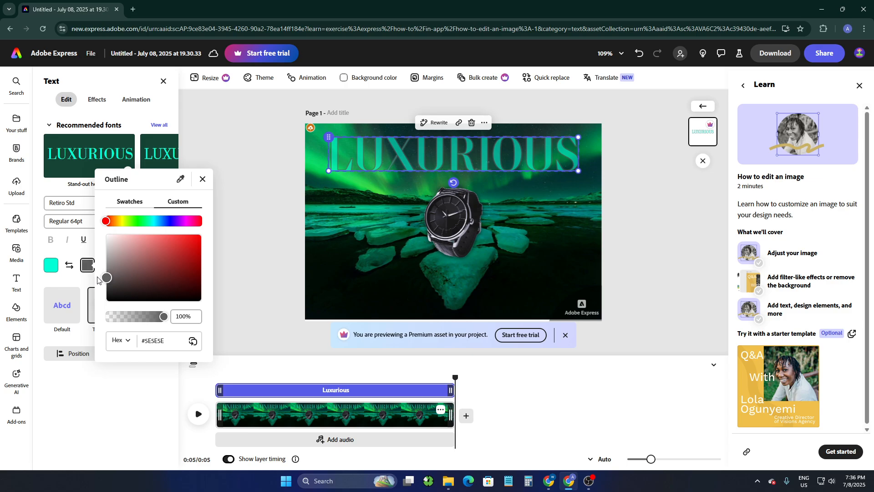
left_click(253, 217)
left_click(320, 285)
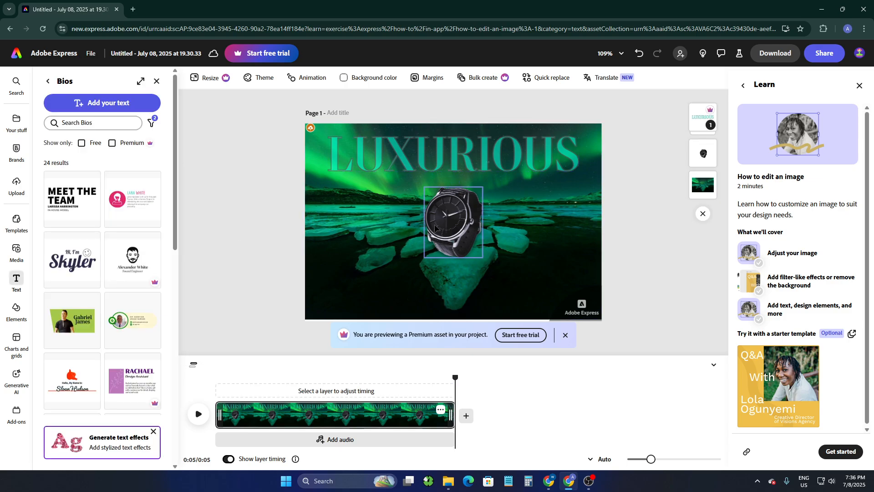
left_click(474, 179)
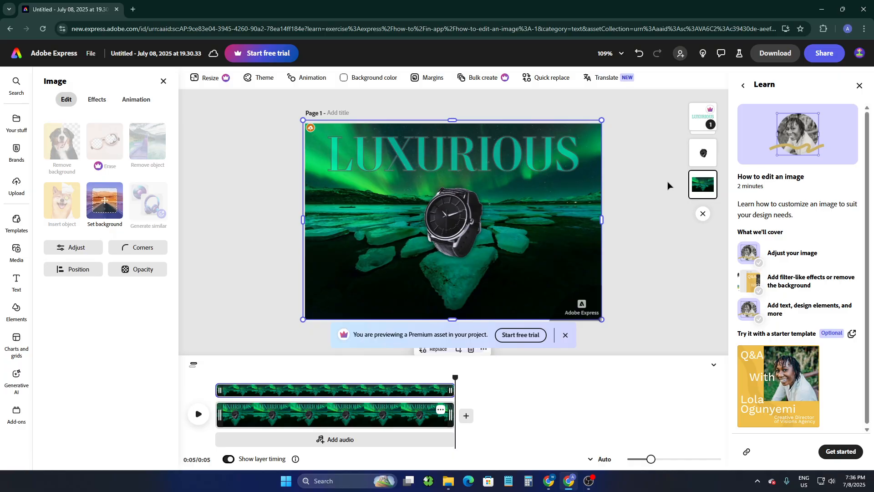
- Search the elements for "circle" and add the thin circle outline icon to the design
left_click(16, 309)
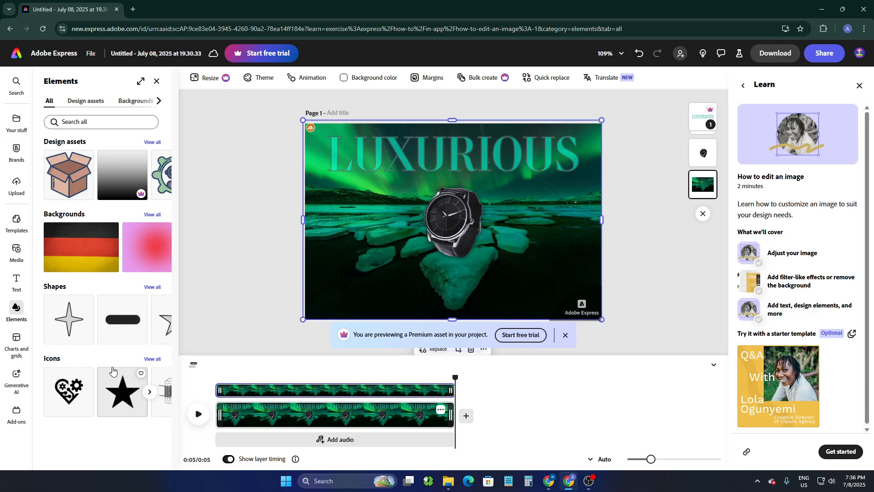
left_click(100, 123)
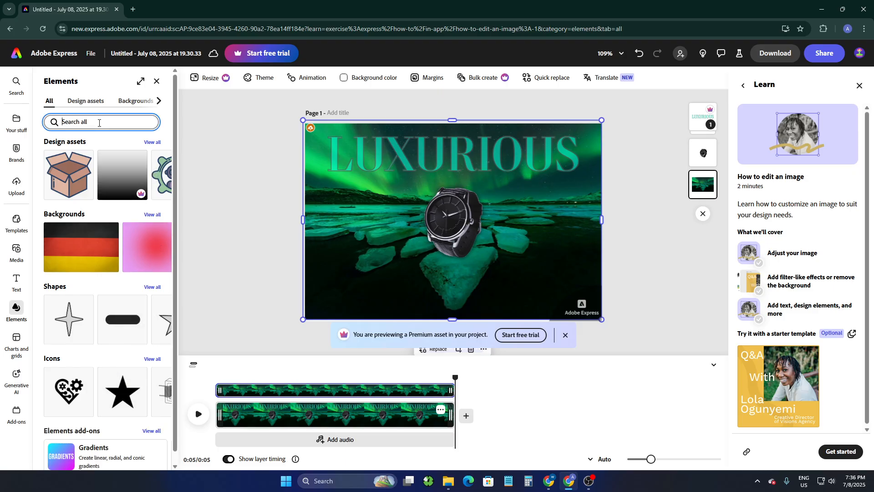
type("circle")
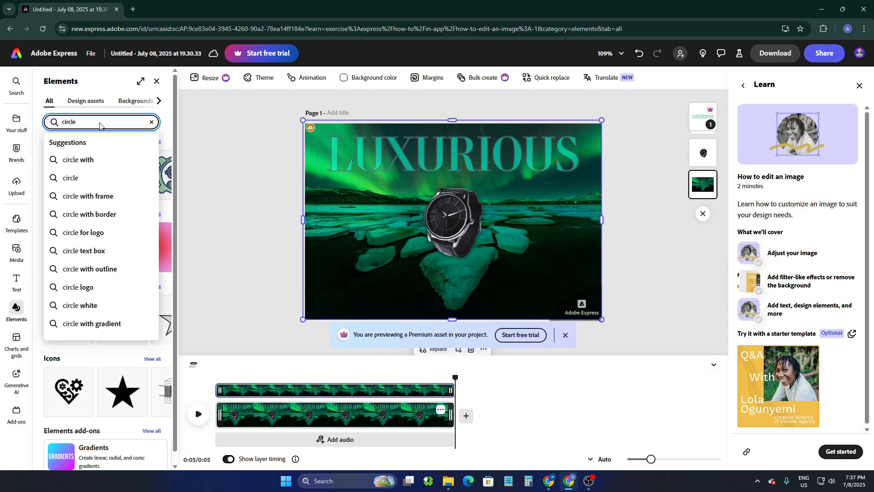
left_click(72, 178)
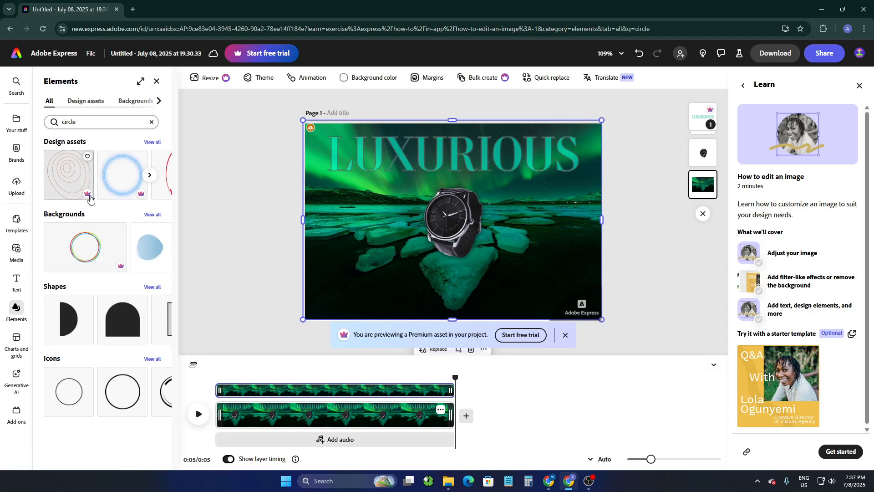
left_click(70, 402)
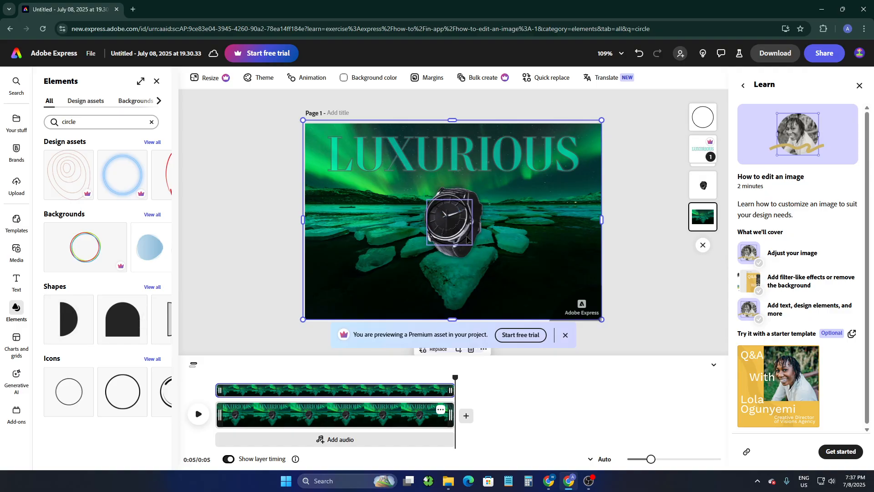
- Enlarge the circle icon so it rings the watch, and move its layer behind the "Luxurious" heading
left_click(469, 244)
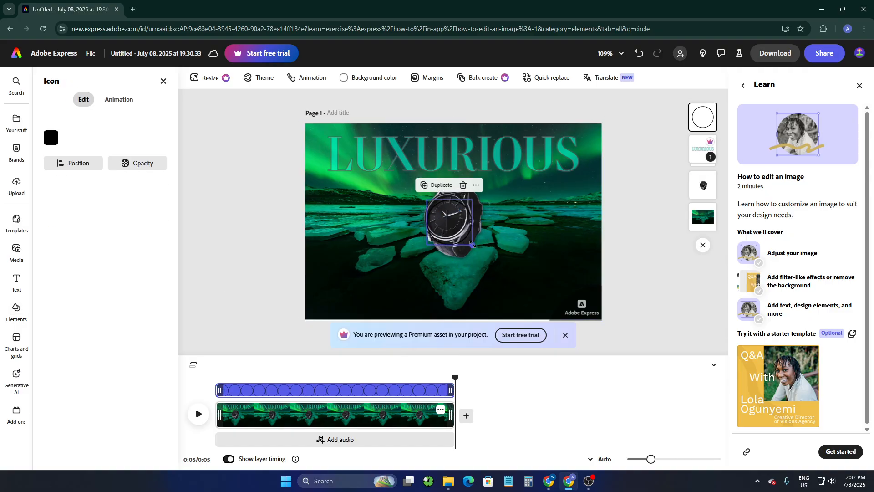
left_click_drag(472, 245, 547, 320)
left_click_drag(496, 266, 466, 230)
left_click_drag(691, 119, 701, 155)
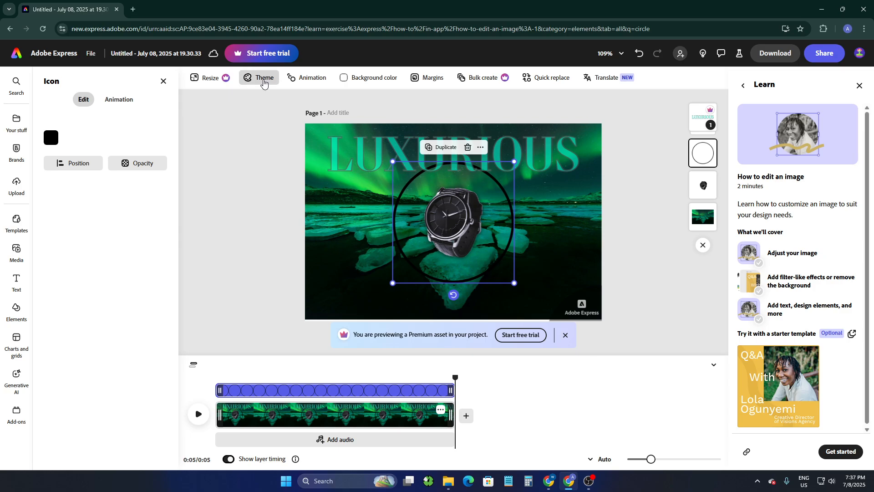
- Change the fill color of the circle outline around the watch to white
left_click(341, 81)
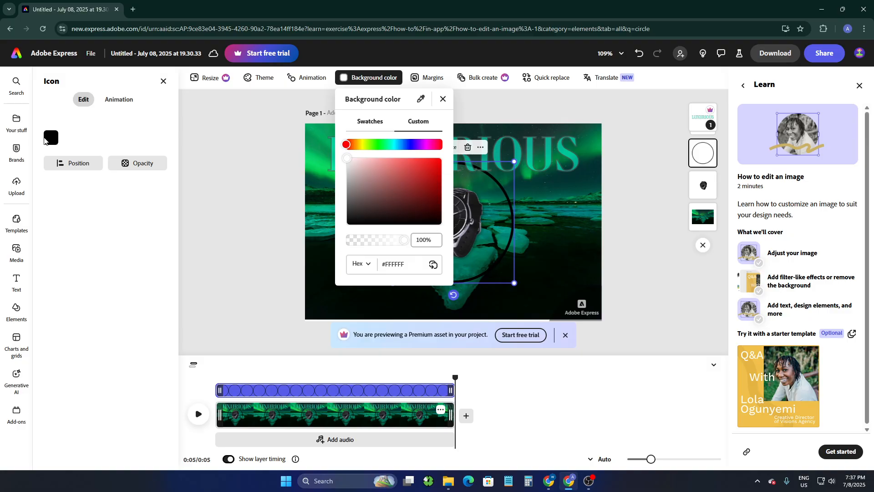
left_click(46, 140)
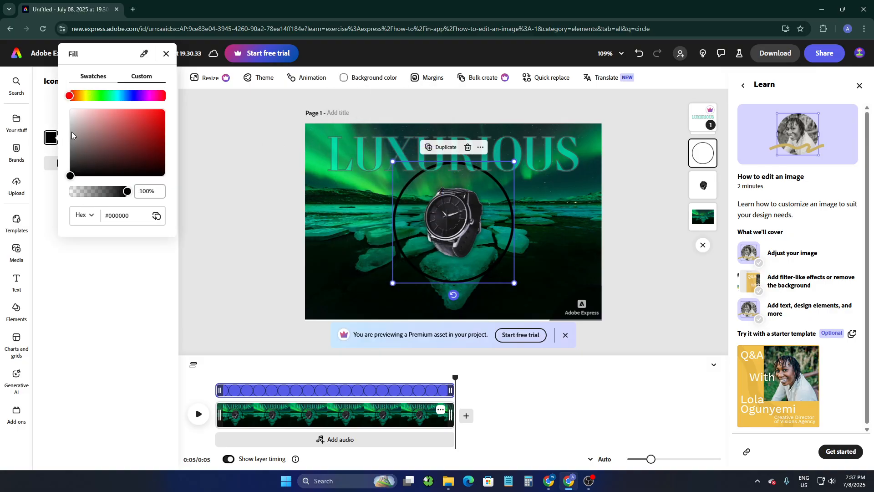
left_click_drag(72, 135, 72, 96)
left_click(185, 180)
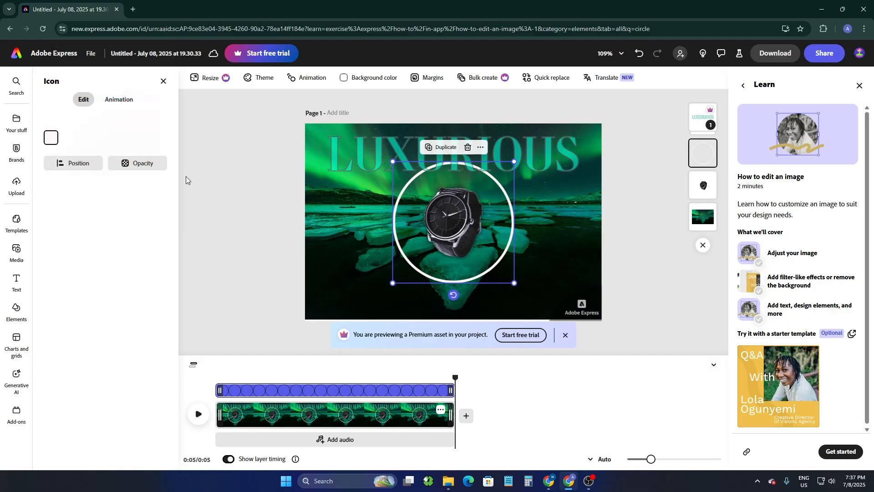
left_click(580, 222)
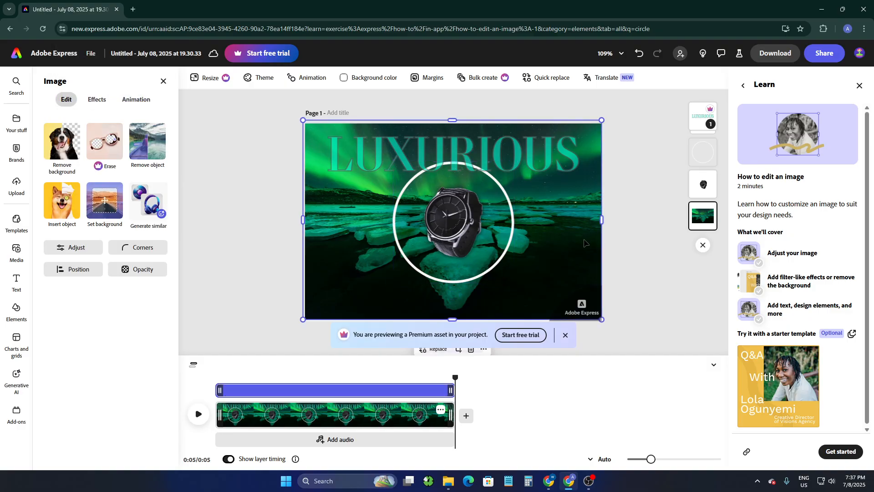
left_click(669, 226)
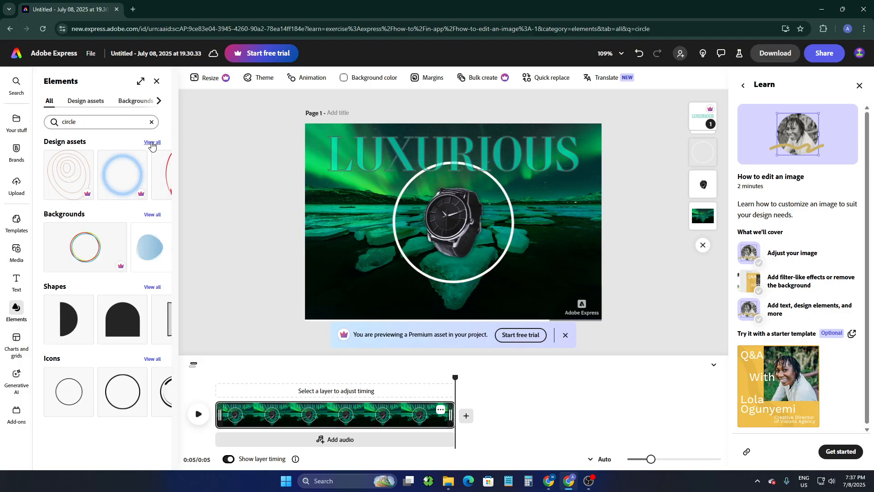
- Narrow the "circle" element results to icons and add the ring made of scattered dots to the design
left_click(152, 142)
left_click(158, 101)
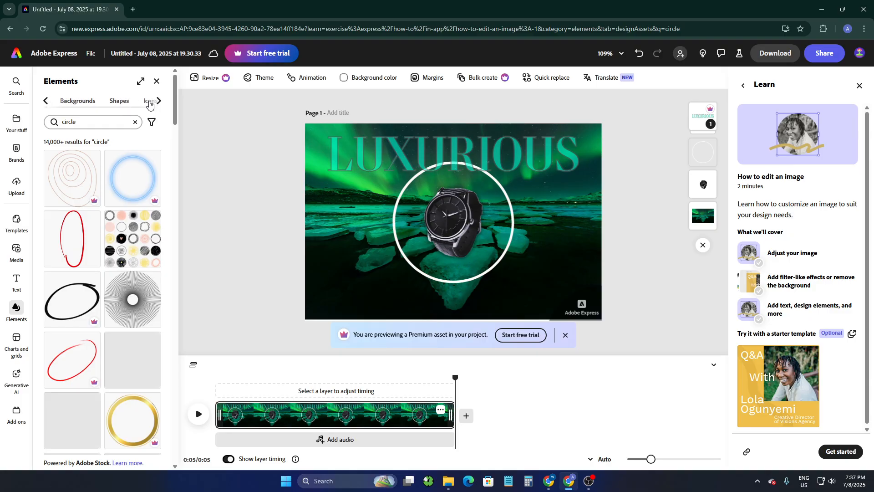
left_click(118, 100)
left_click(143, 101)
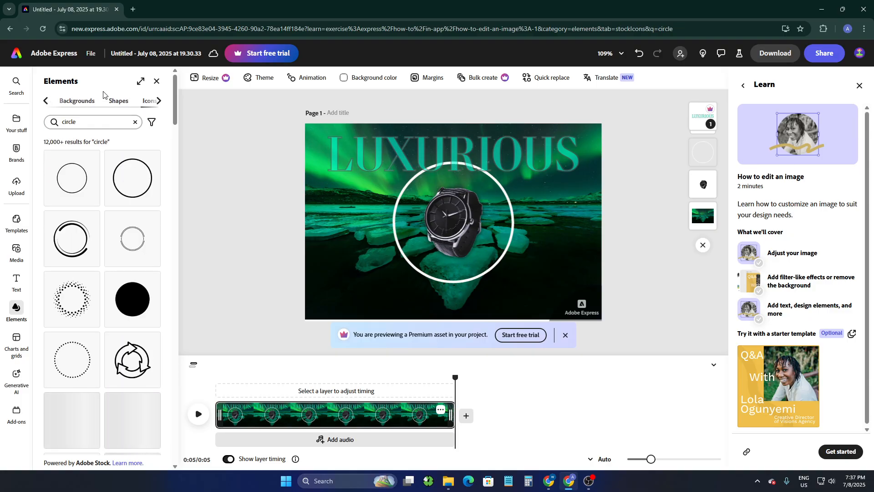
left_click(90, 298)
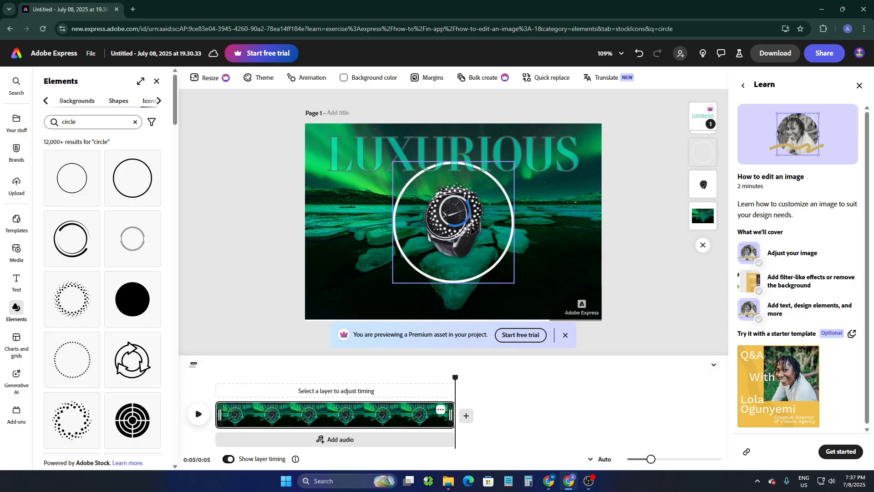
left_click(473, 232)
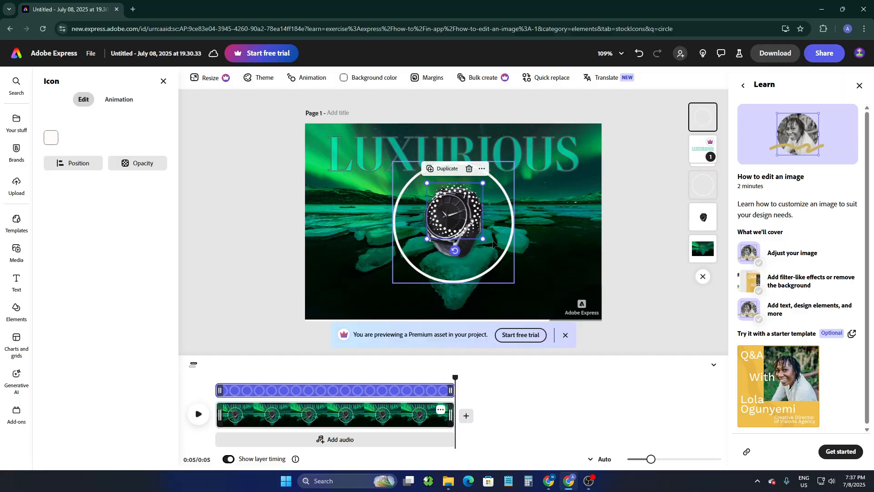
- Enlarge the dotted ring so it surrounds the watch along the white circle, and move its layer behind the "Luxurious" heading
left_click_drag(484, 238, 447, 214)
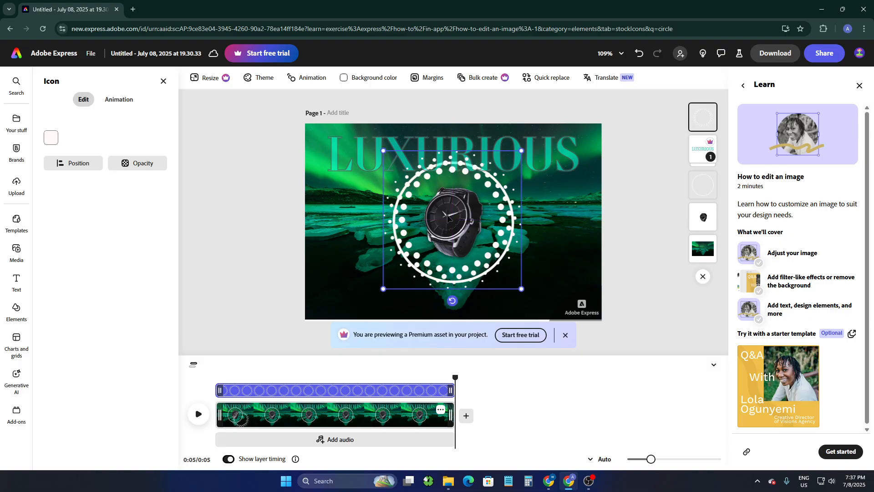
left_click_drag(703, 116, 704, 148)
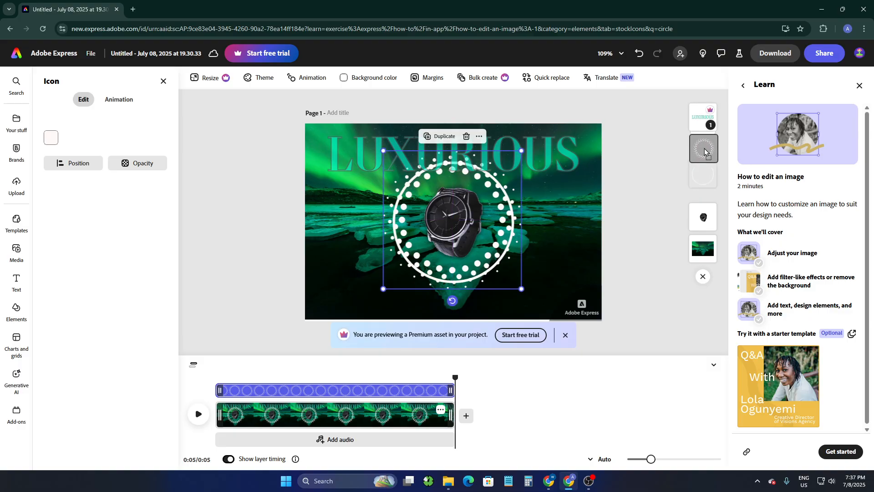
left_click(599, 249)
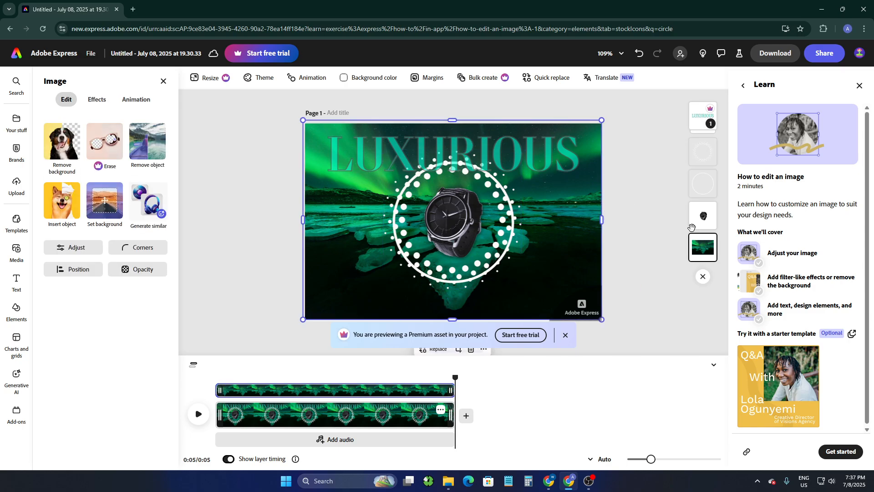
left_click(654, 224)
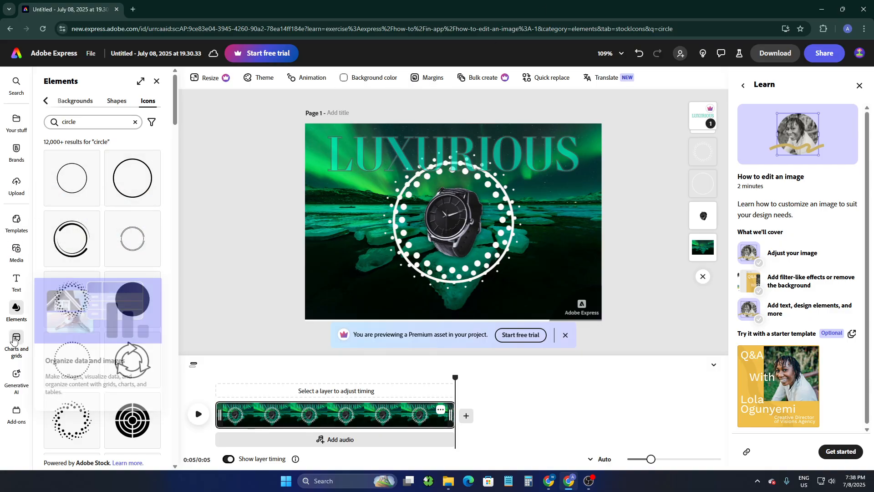
- Look over the available charts, tables and grids, and browse the sample images offered for AI image generation
left_click(18, 340)
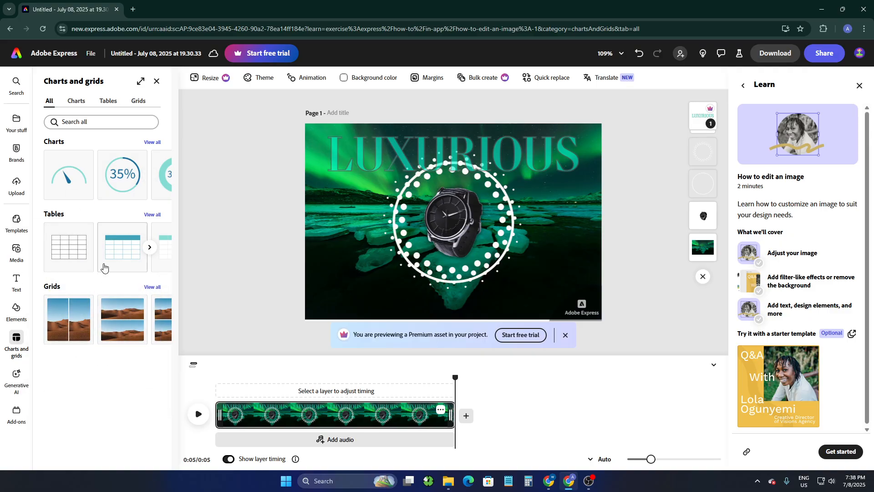
left_click(16, 377)
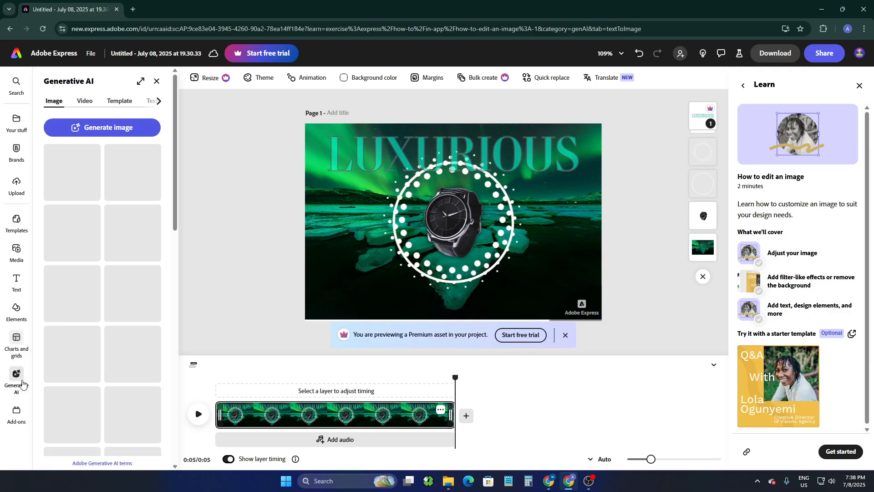
scroll(110, 253, "down", 3)
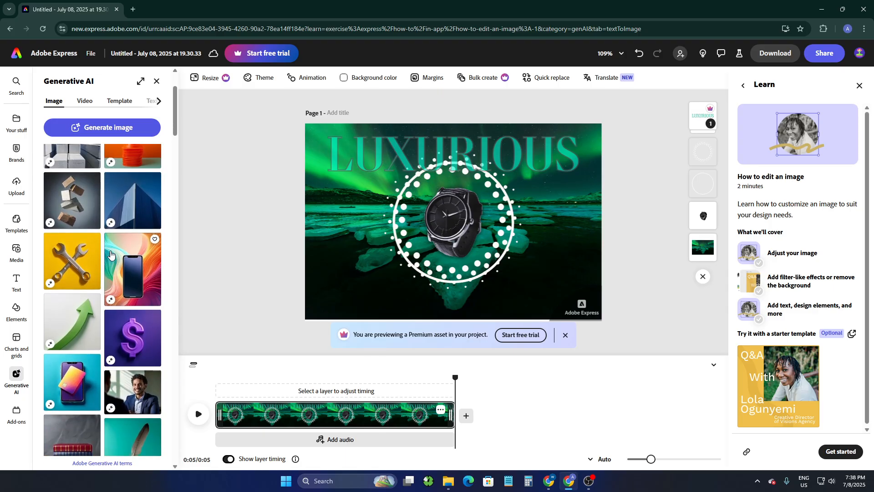
scroll(111, 254, "down", 10)
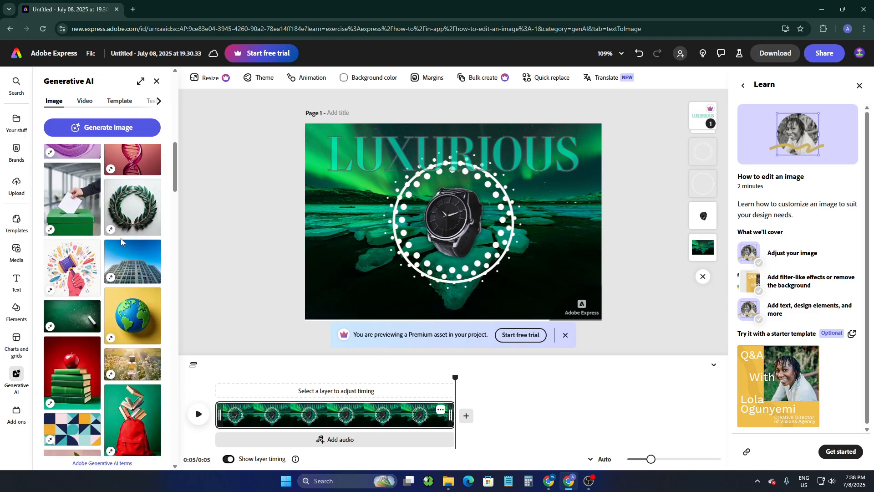
scroll(121, 243, "down", 10)
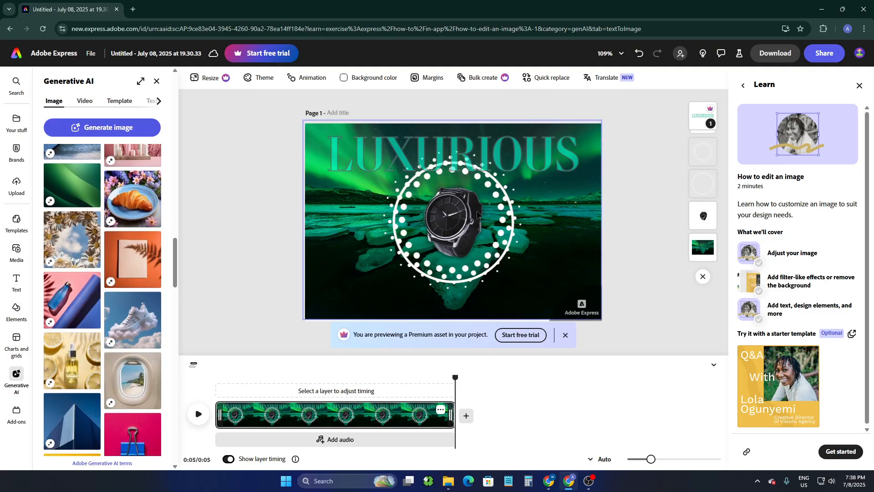
- Set the design's download file format to JPG (Best for small file sizes)
left_click(773, 54)
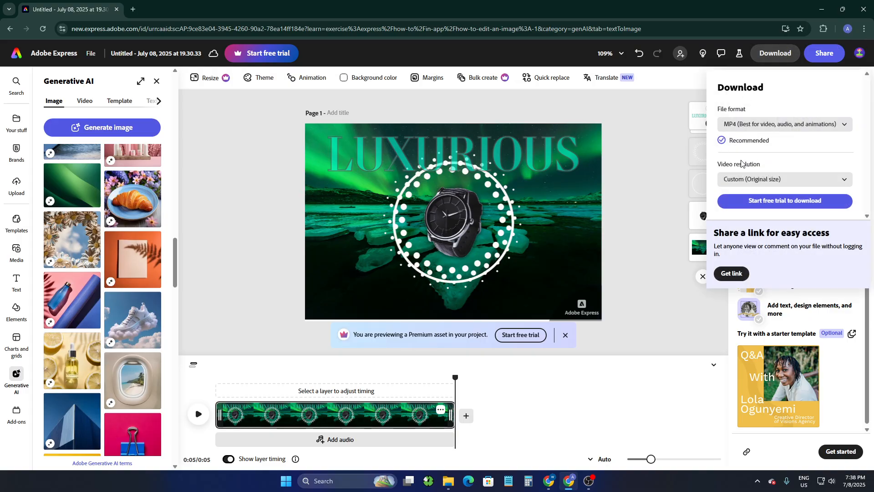
left_click(732, 125)
left_click(731, 125)
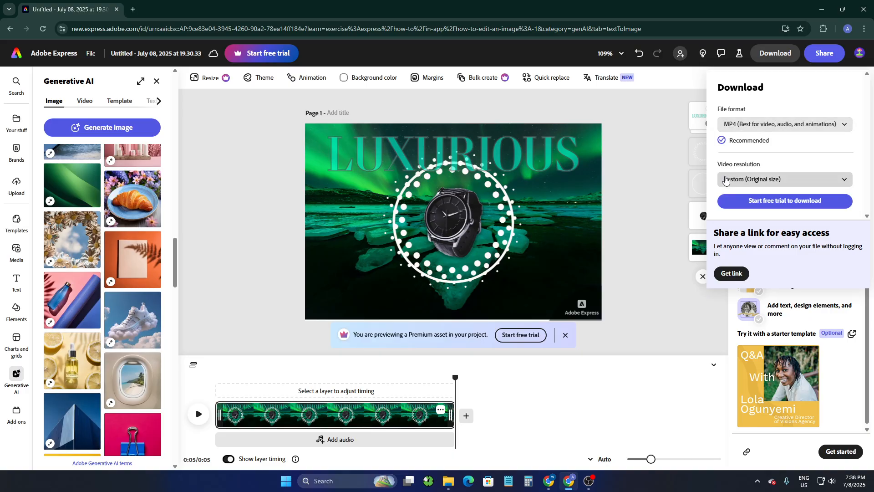
left_click(744, 182)
left_click(750, 125)
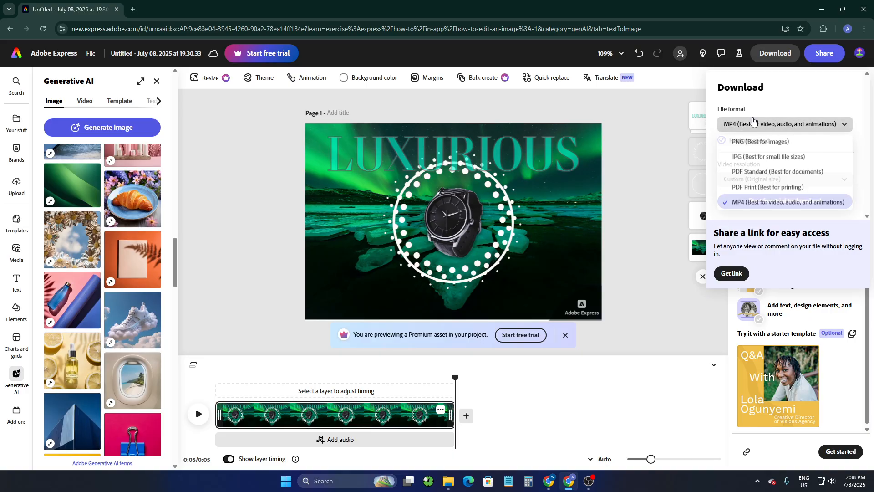
left_click(745, 160)
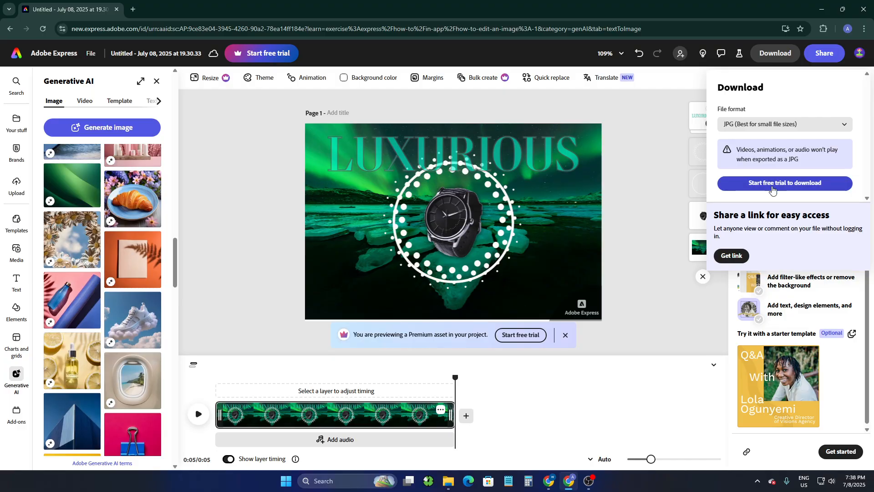